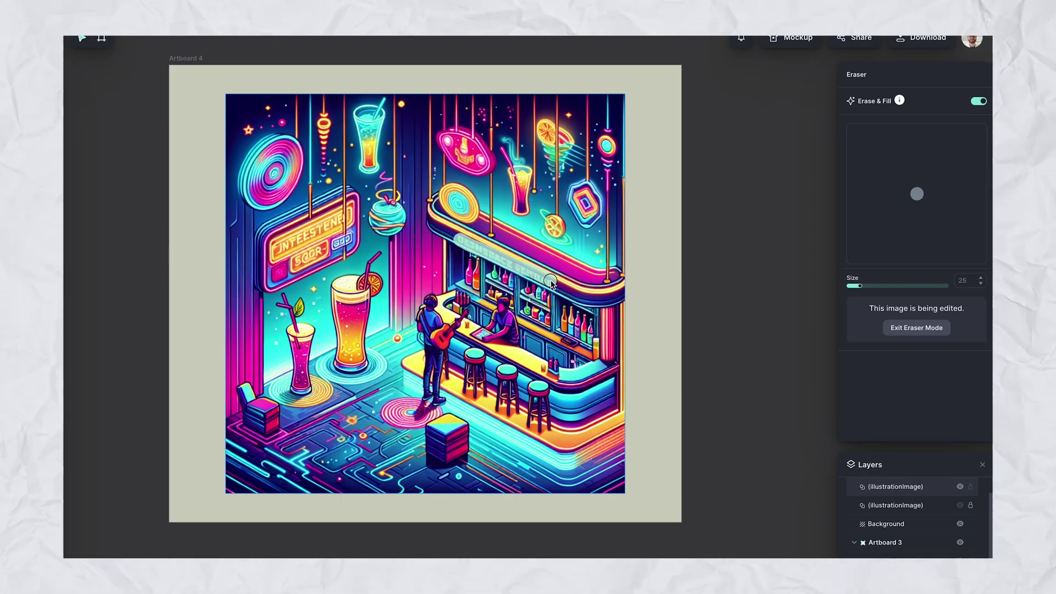
# Erase the bar sign's neon lettering, the smoke beside the beer glass and the musician's guitar.
pyautogui.moveTo(550, 282); pyautogui.dragTo(551, 282)
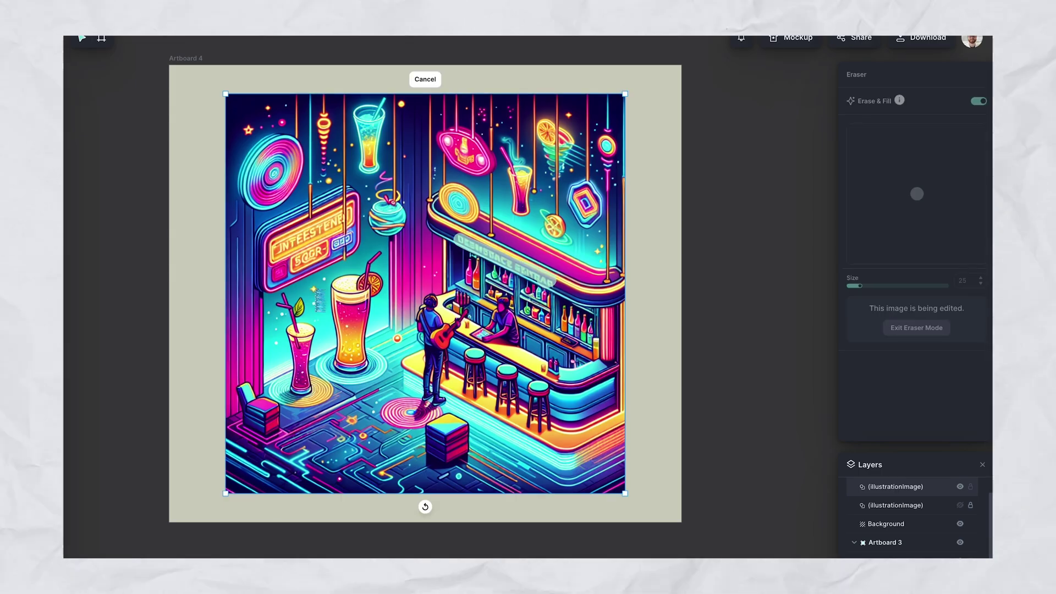
pyautogui.moveTo(315, 289); pyautogui.dragTo(317, 308)
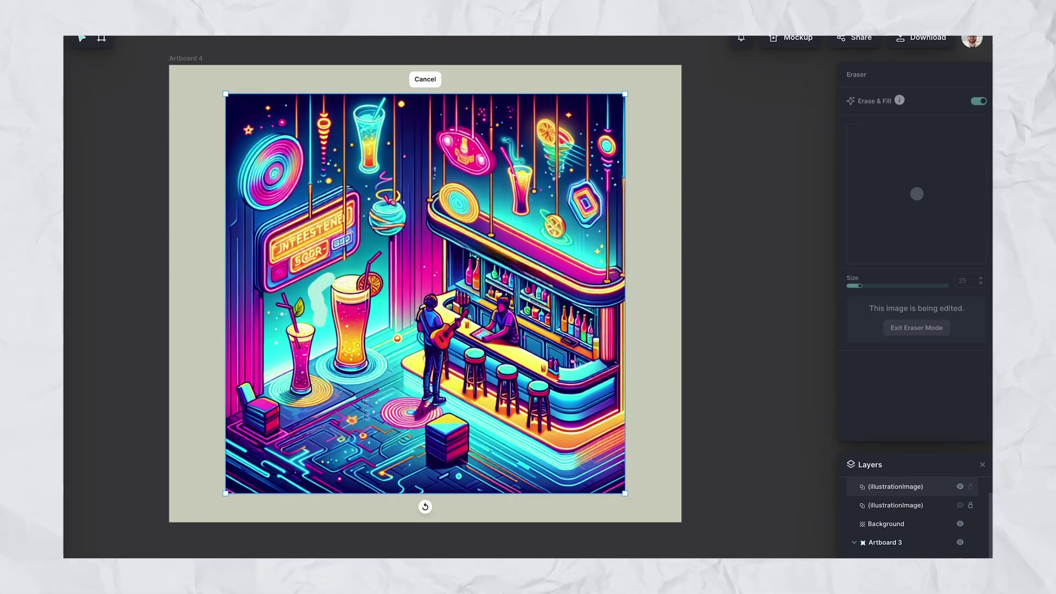
pyautogui.moveTo(463, 312); pyautogui.dragTo(443, 343)
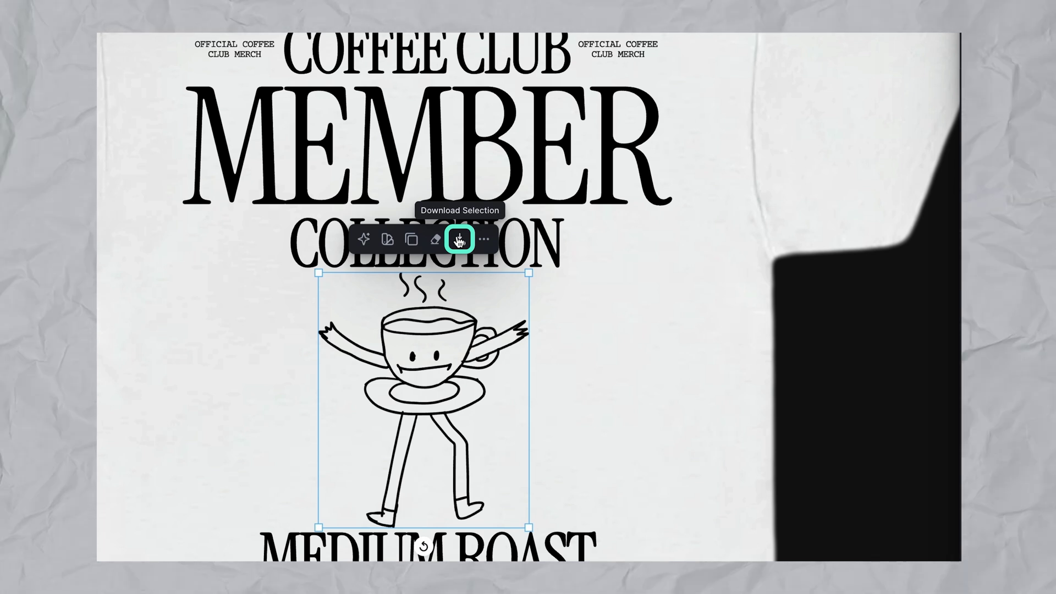
# Download the COFFEE CLUB MEMBER COLLECTION text group with the format switched from PNG to SVG.
pyautogui.click(458, 239)
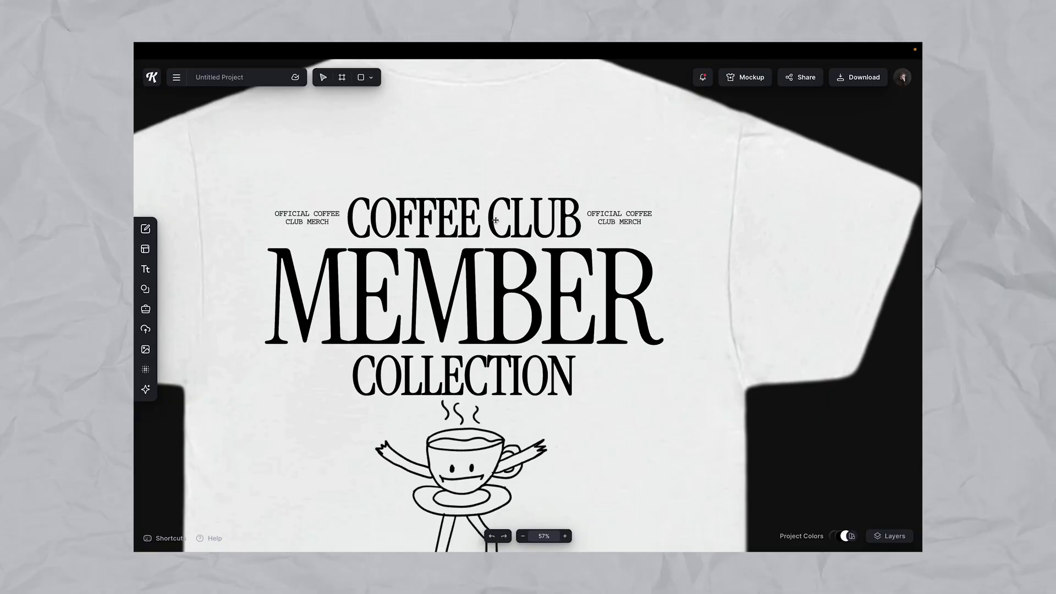
pyautogui.click(495, 219)
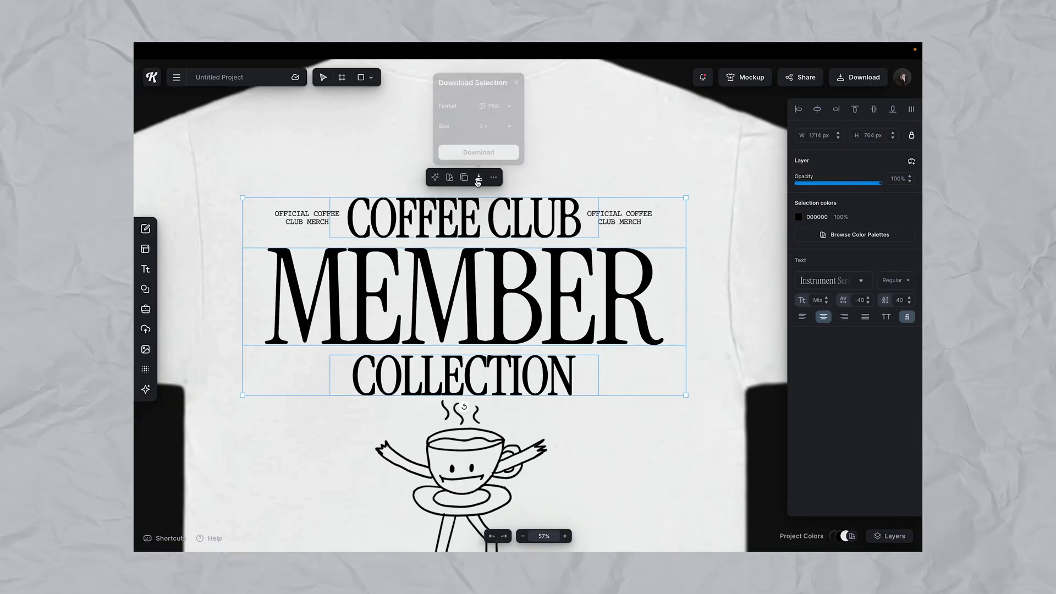
pyautogui.click(494, 106)
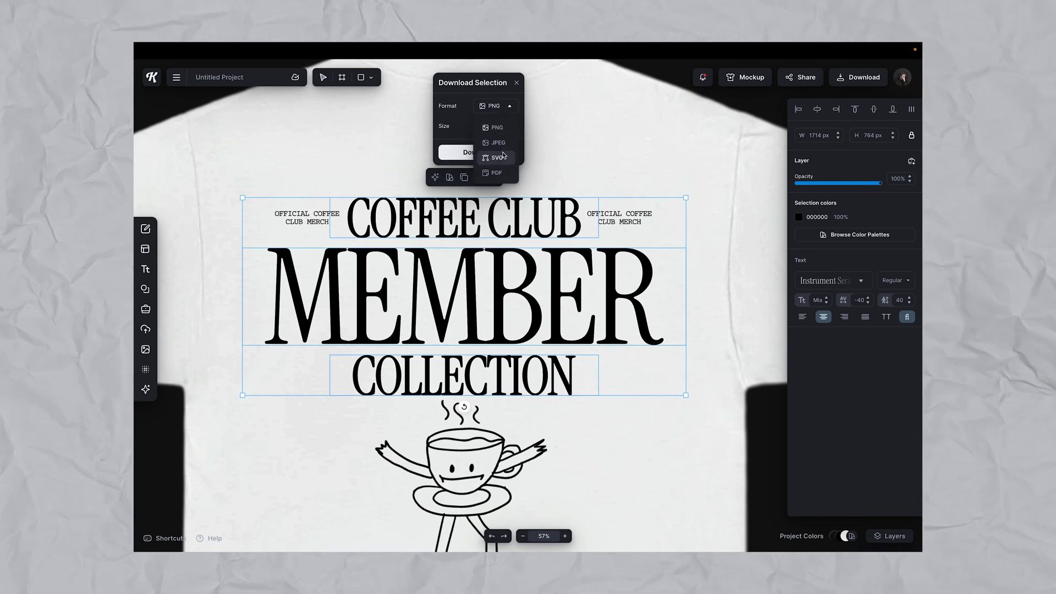
pyautogui.click(495, 146)
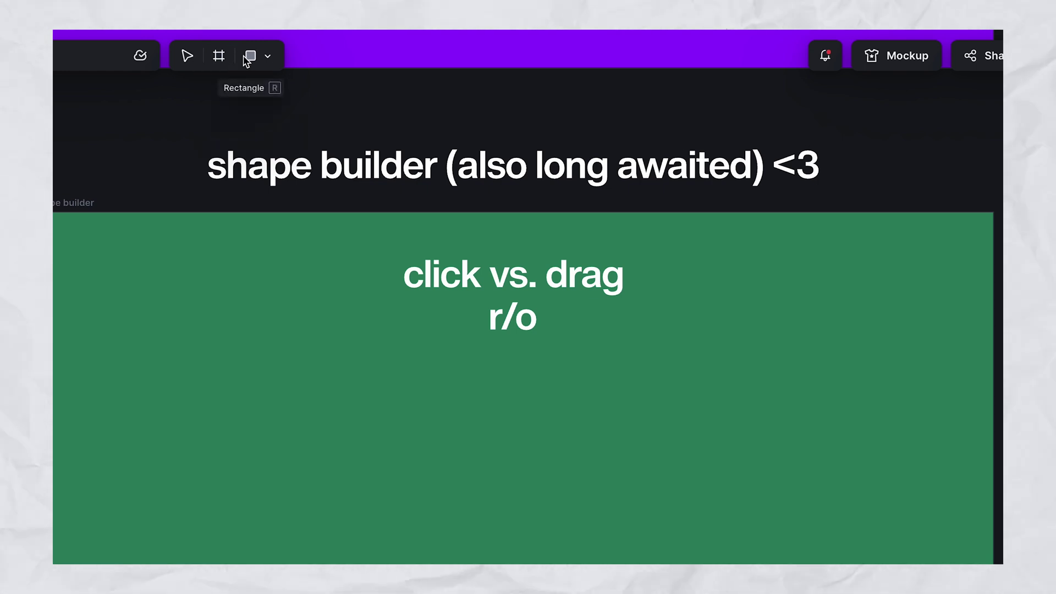
# Add a small black square and a larger black rectangle to the artboard.
pyautogui.click(274, 59)
pyautogui.click(276, 94)
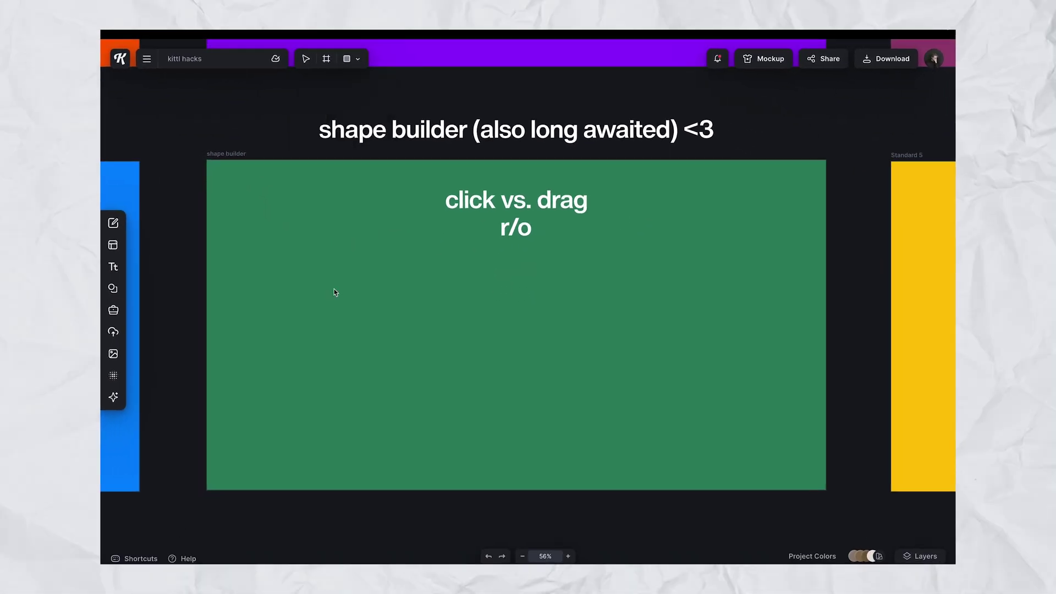
pyautogui.click(234, 411)
pyautogui.moveTo(436, 258)
pyautogui.mouseDown()
pyautogui.moveTo(518, 335)
pyautogui.moveTo(570, 414)
pyautogui.moveTo(556, 430)
pyautogui.mouseUp()
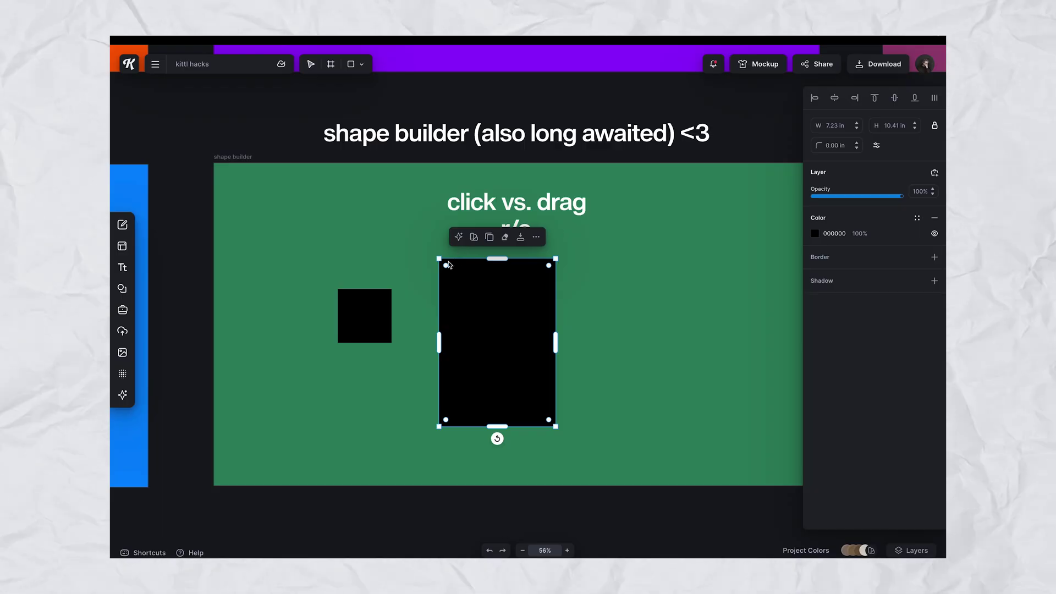
# Round the corners of the large rectangle and the small square.
pyautogui.moveTo(446, 265); pyautogui.dragTo(462, 284)
pyautogui.click(362, 313)
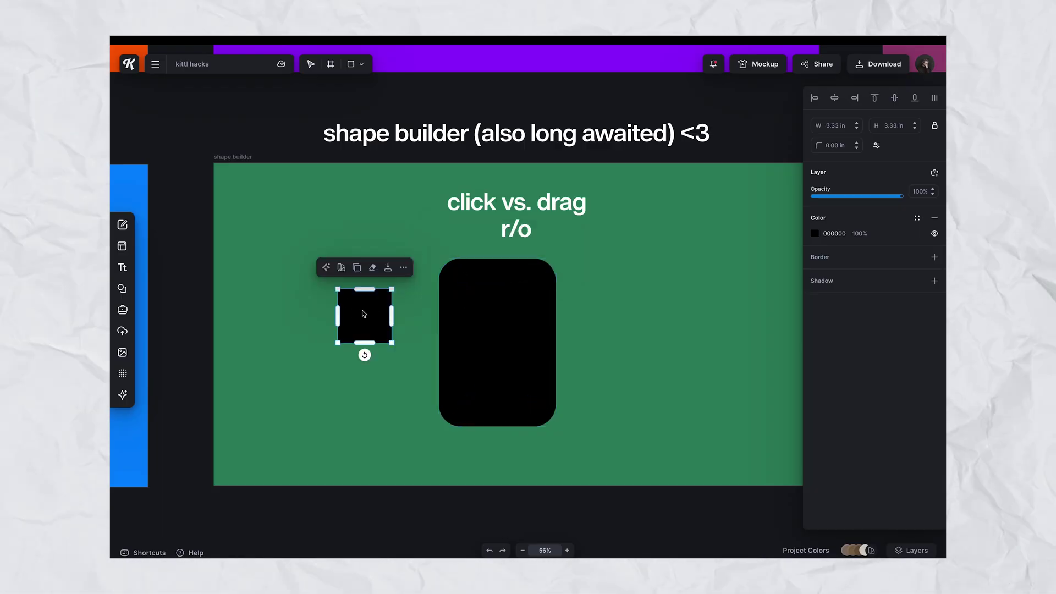
pyautogui.scroll(3, 279, 247)
pyautogui.moveTo(379, 322); pyautogui.dragTo(383, 328)
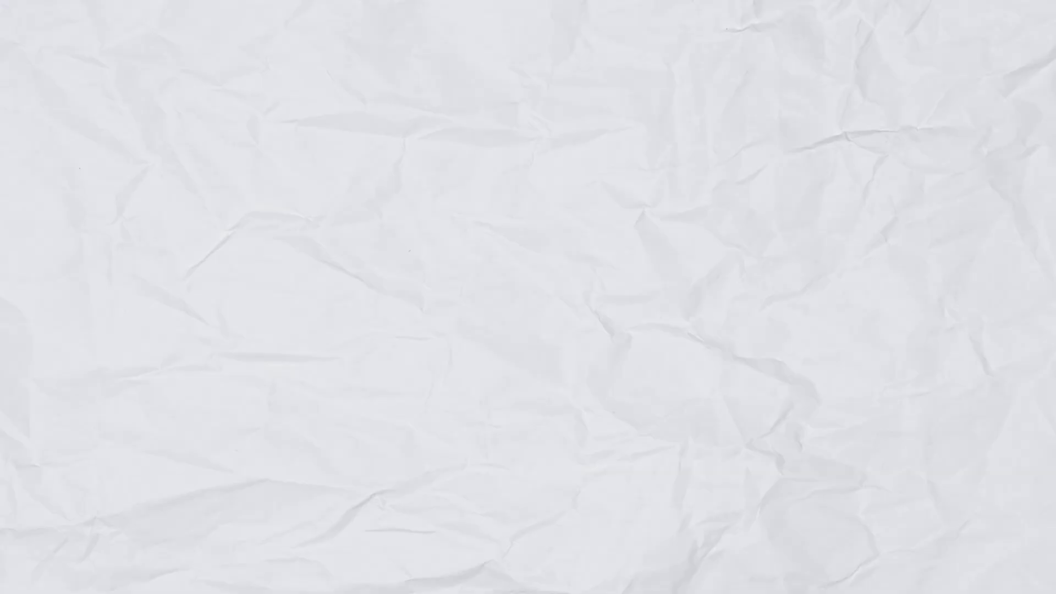
# Search the mockup library for 'gildan' shirts.
pyautogui.write('gildan')
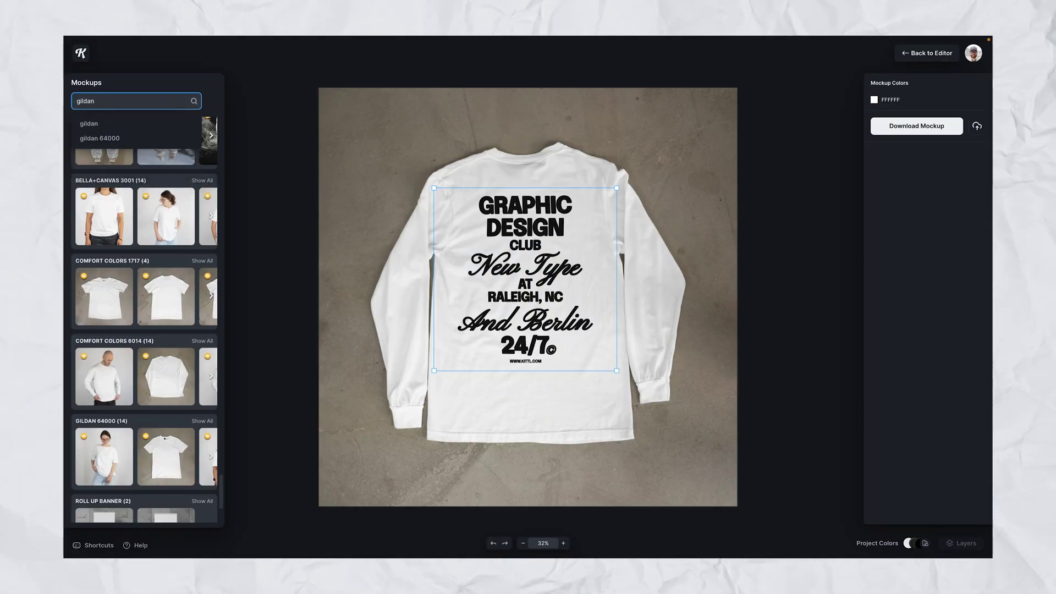
pyautogui.click(90, 123)
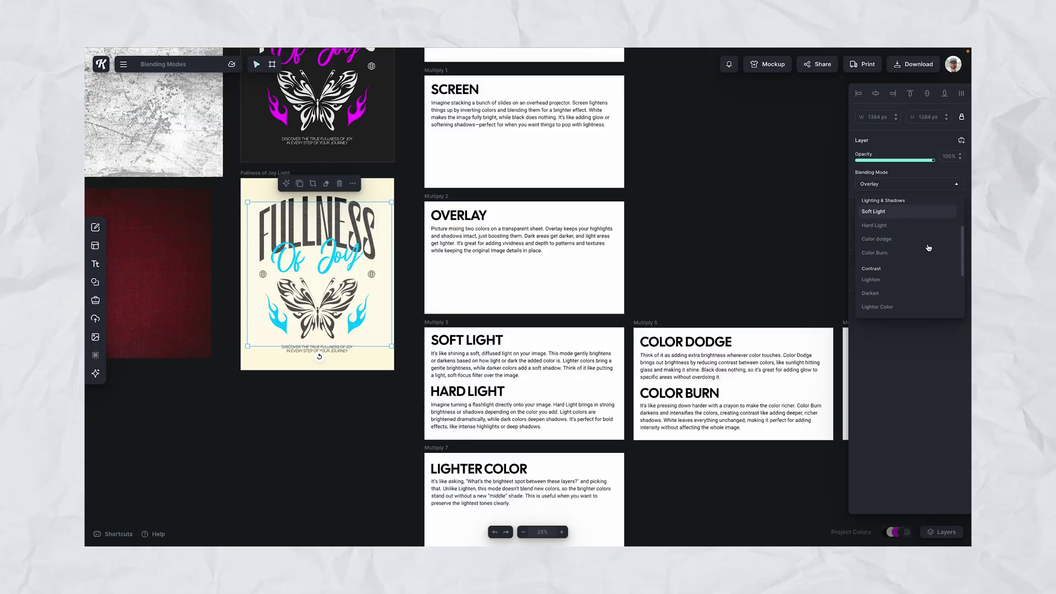
# Choose a new blending mode for the poster's image layer in the Layer section.
pyautogui.click(884, 292)
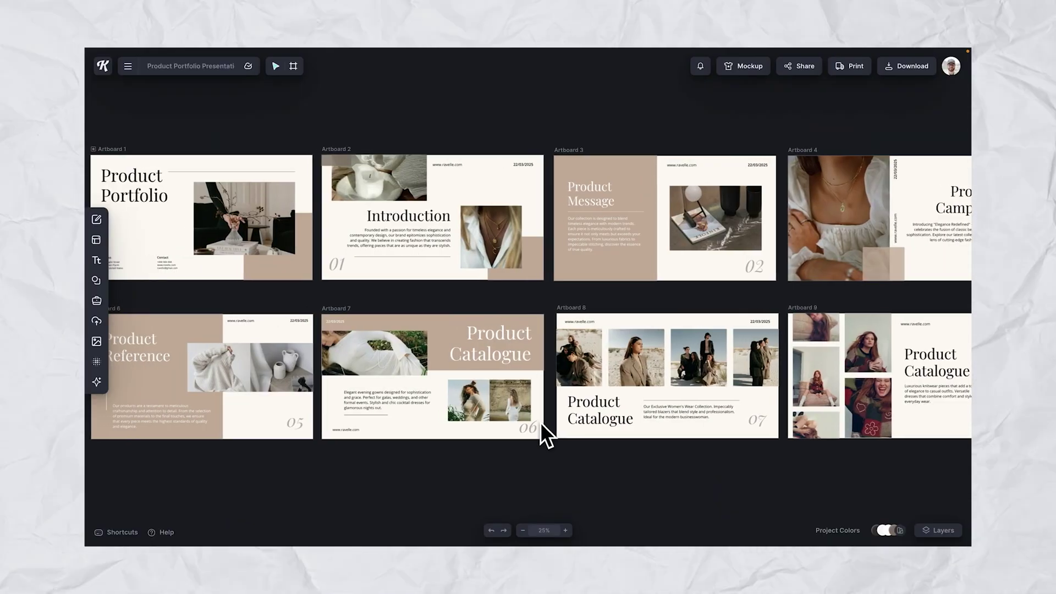
# Fit all ten artboards in view and present the project, advancing to the Product Message slide.
pyautogui.hotkey('shift', '1')
pyautogui.hscroll(2, 540, 422)
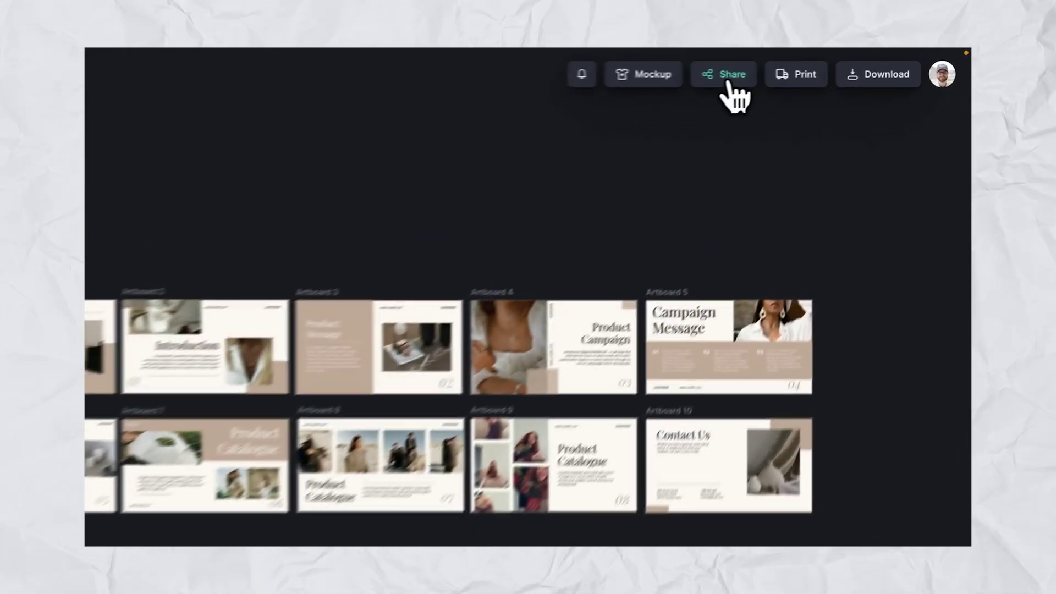
pyautogui.click(801, 67)
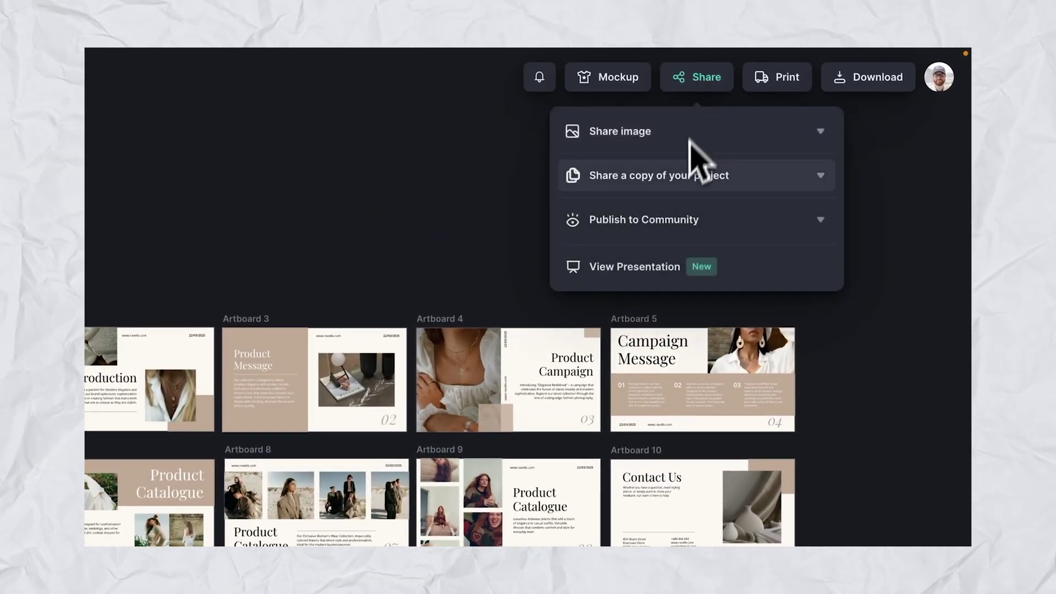
pyautogui.moveTo(682, 273)
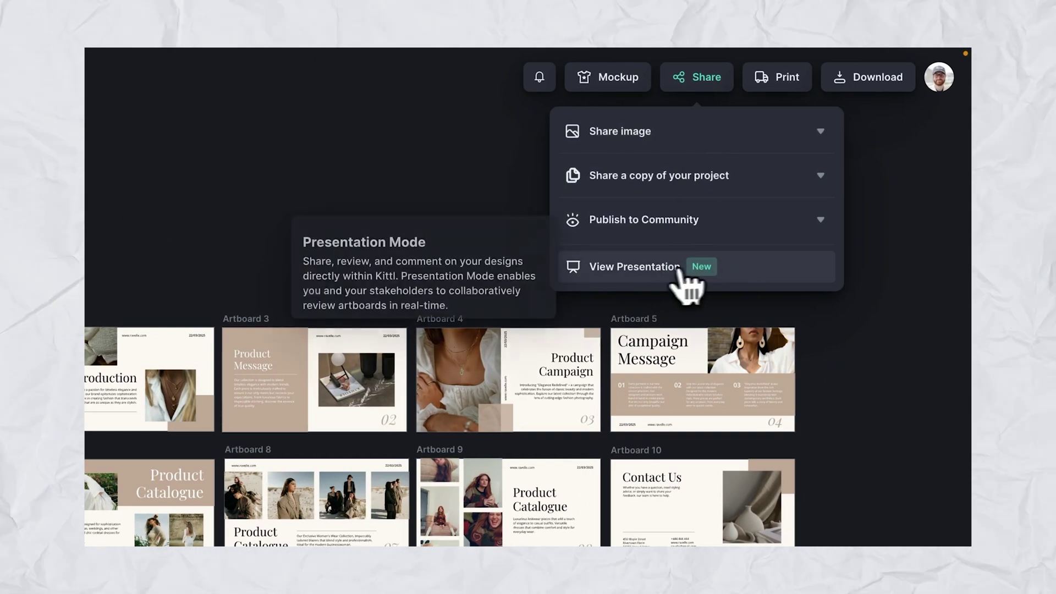
pyautogui.click(639, 278)
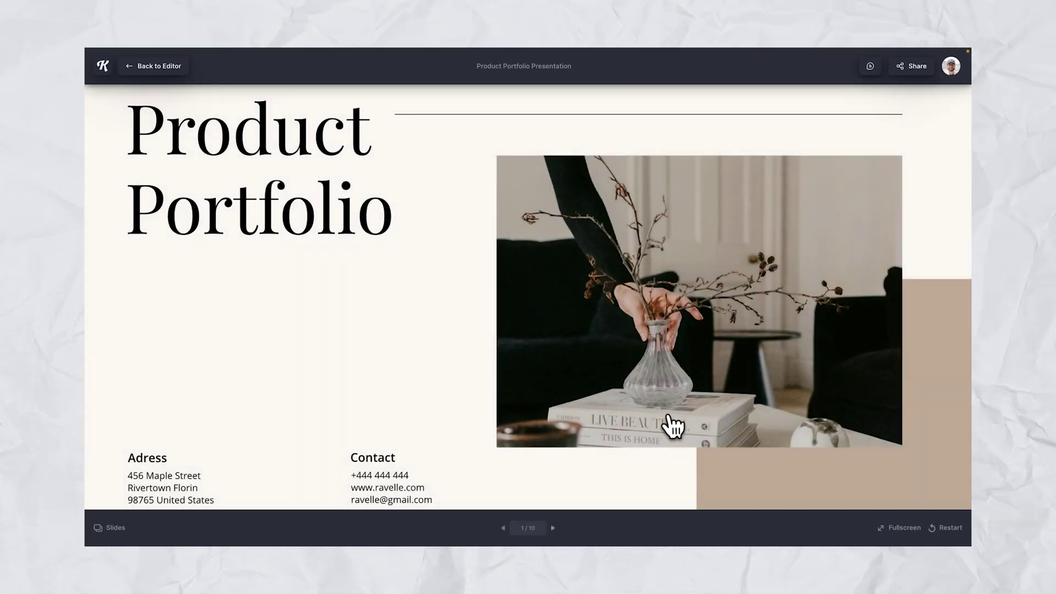
pyautogui.click(671, 424)
pyautogui.click(671, 423)
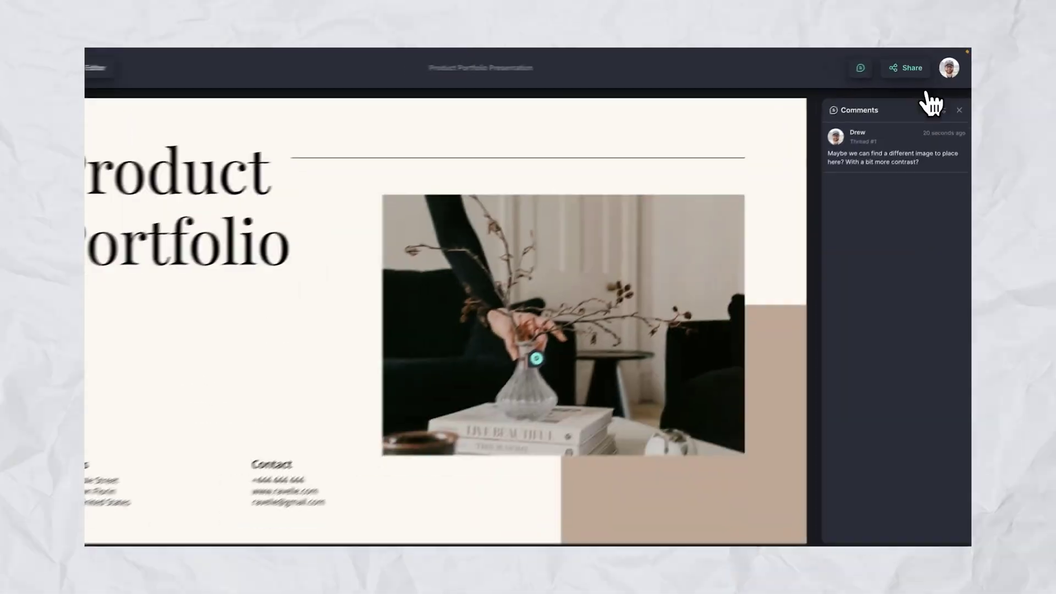
# Make the presentation viewable by anyone with the link, then show its comments.
pyautogui.click(914, 67)
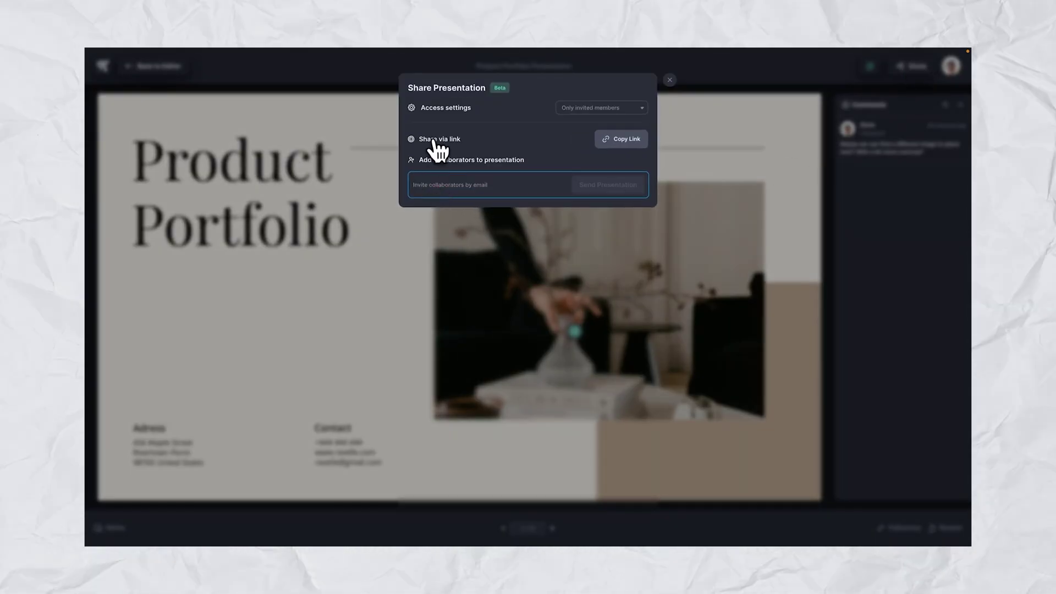
pyautogui.click(601, 107)
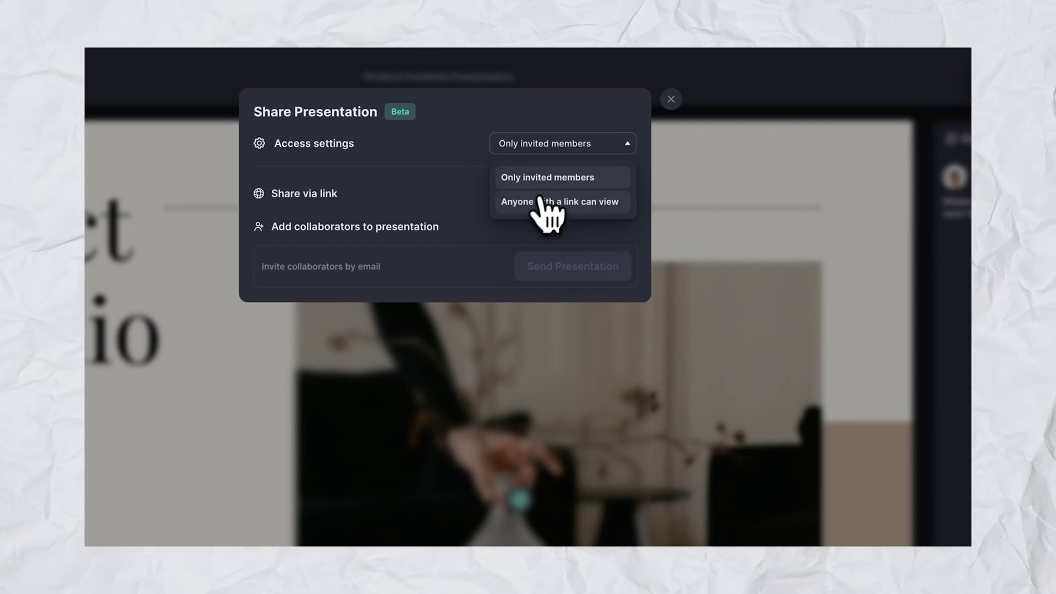
pyautogui.click(541, 201)
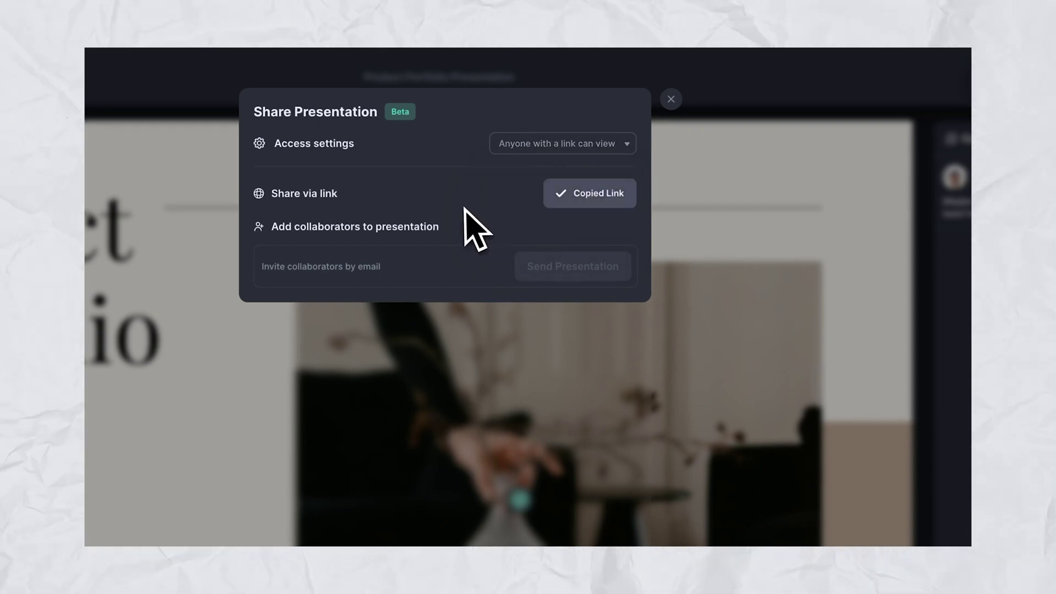
pyautogui.press('Escape')
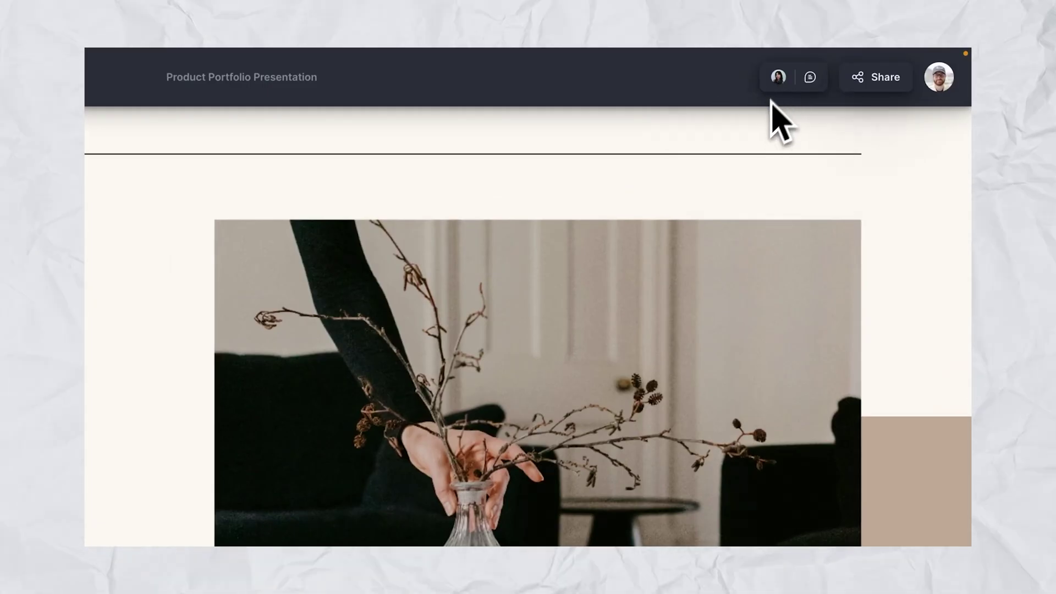
pyautogui.click(809, 77)
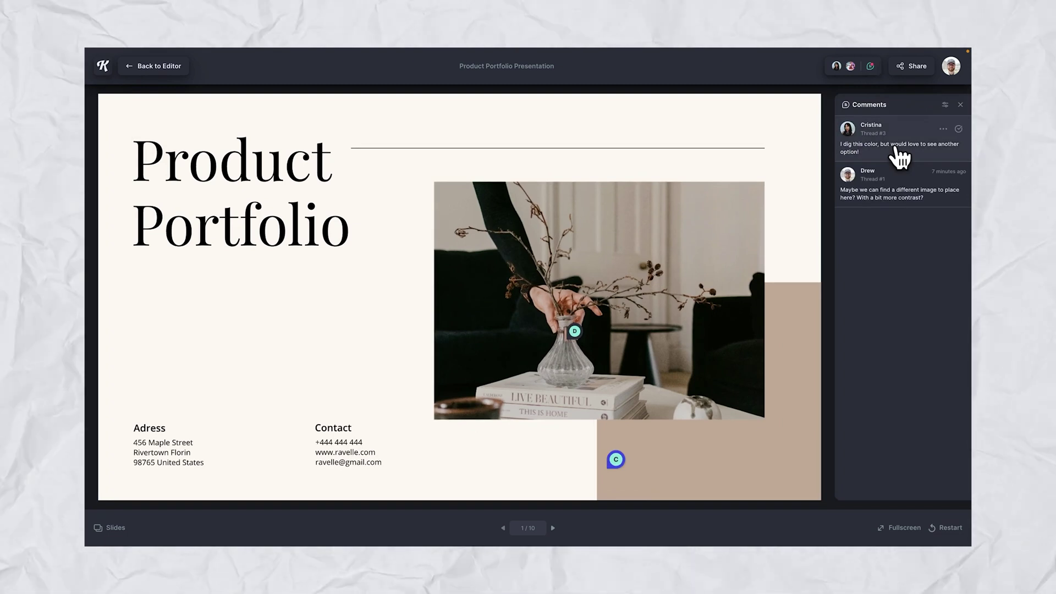
# Reply 'Agreed' to comment thread #3 on the slide.
pyautogui.click(895, 147)
pyautogui.click(682, 486)
pyautogui.write('Agreed')
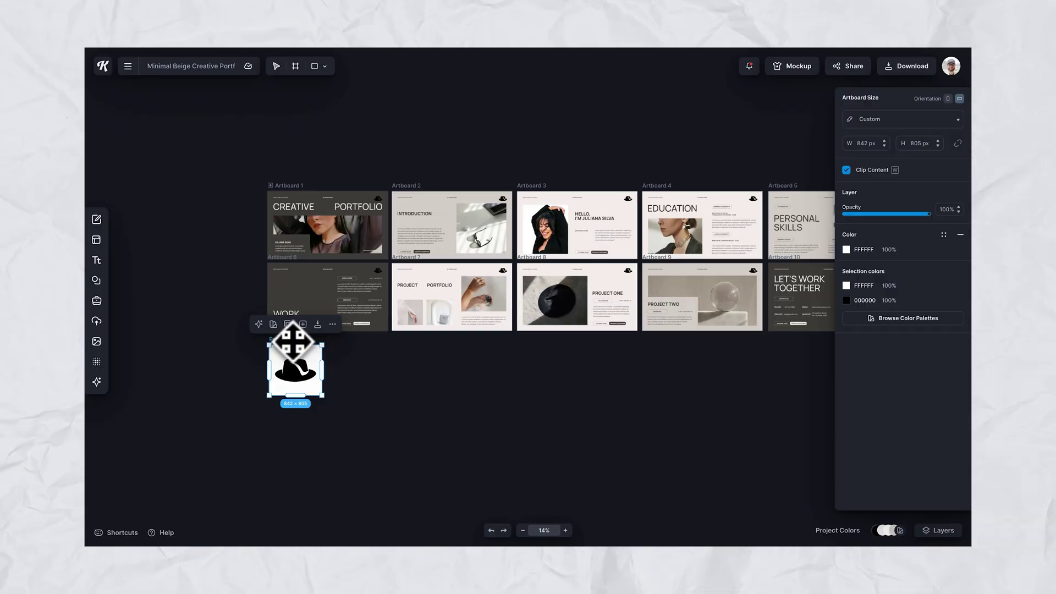
# Save the fedora hat as a Fedora Hat brand-kit asset and drop a copy onto Artboard 1.
pyautogui.hotkey('shift', '2')
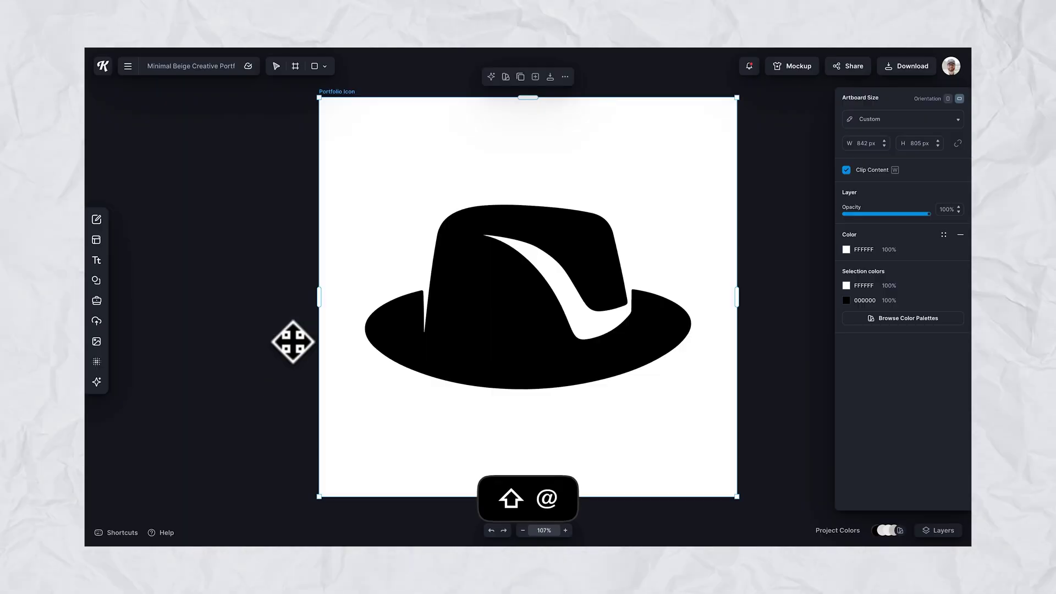
pyautogui.click(526, 286)
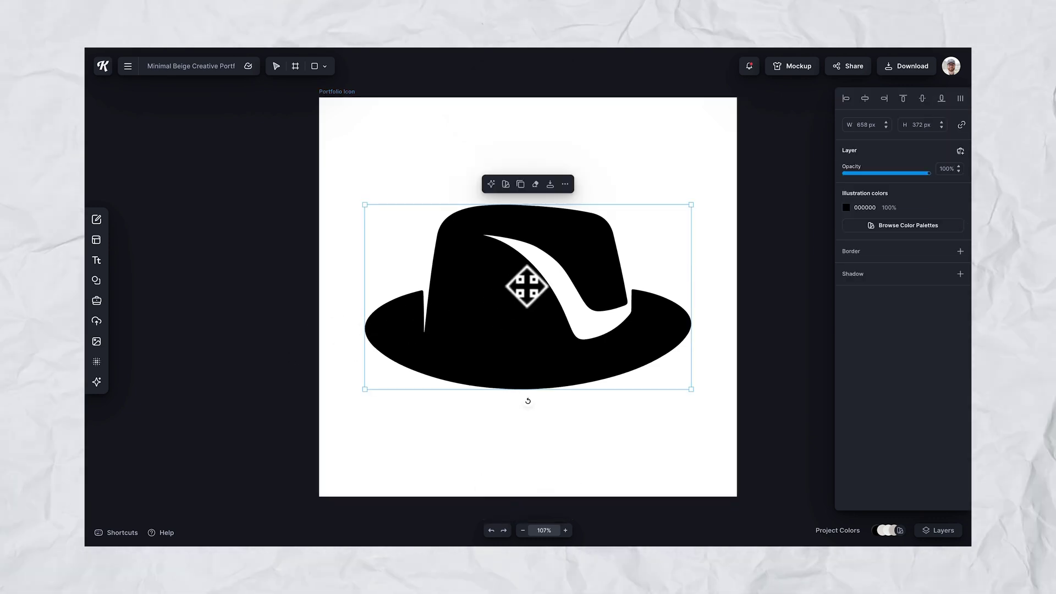
pyautogui.click(565, 184)
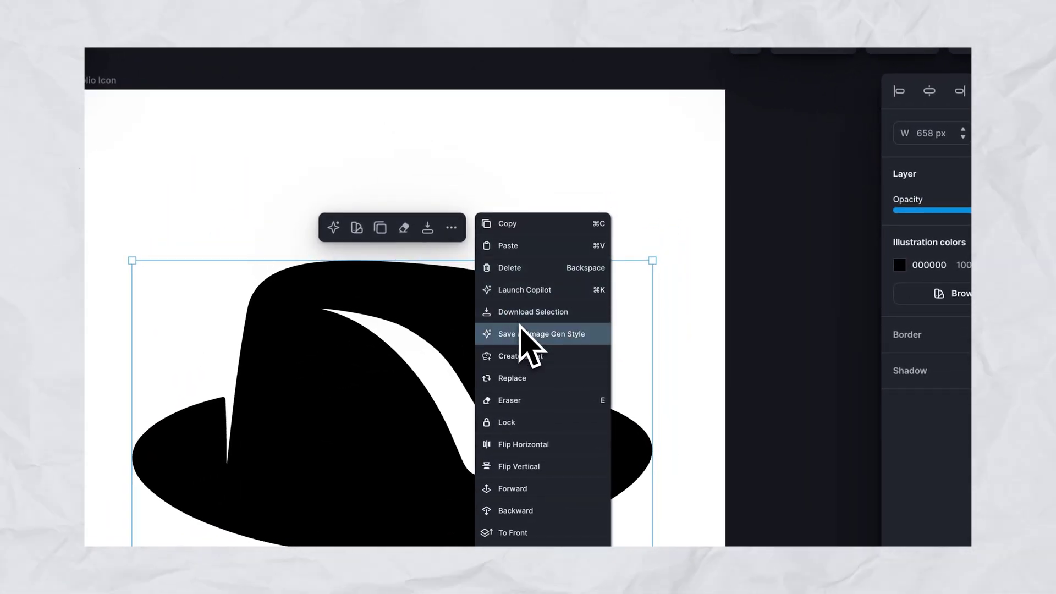
pyautogui.click(517, 361)
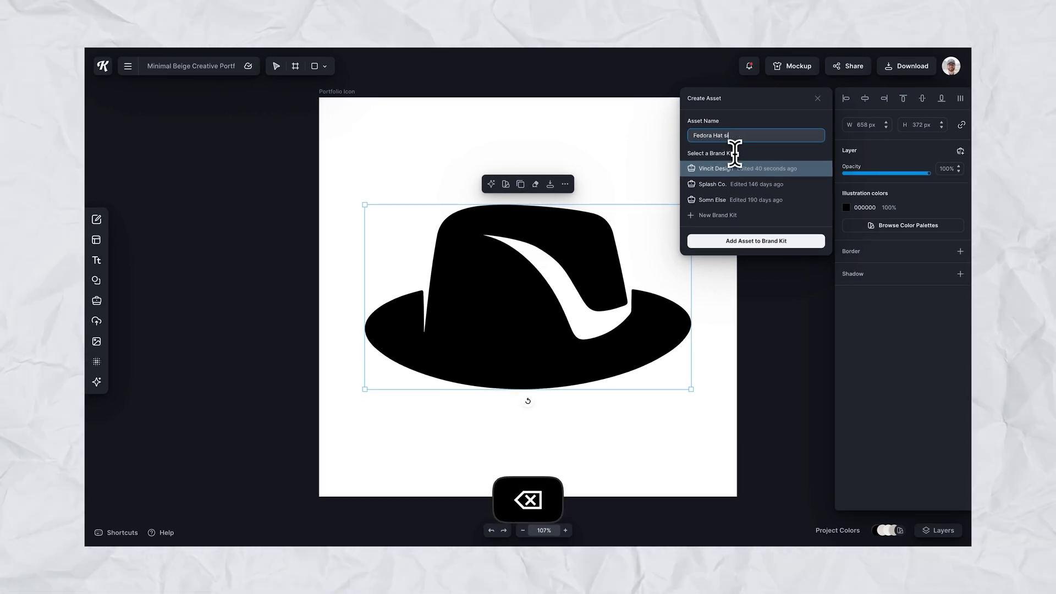
pyautogui.click(751, 246)
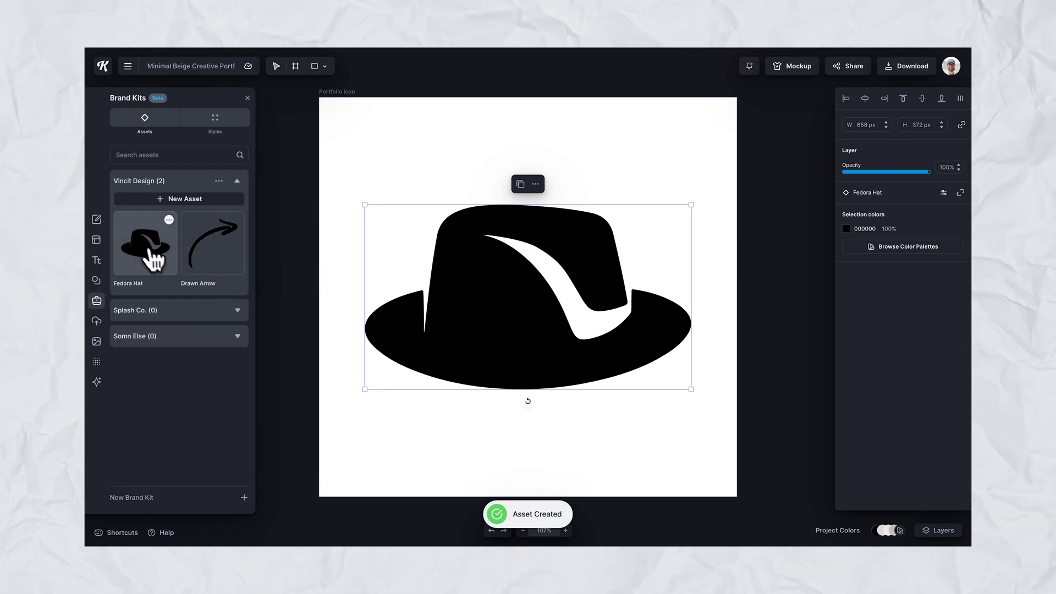
pyautogui.press('super+1')
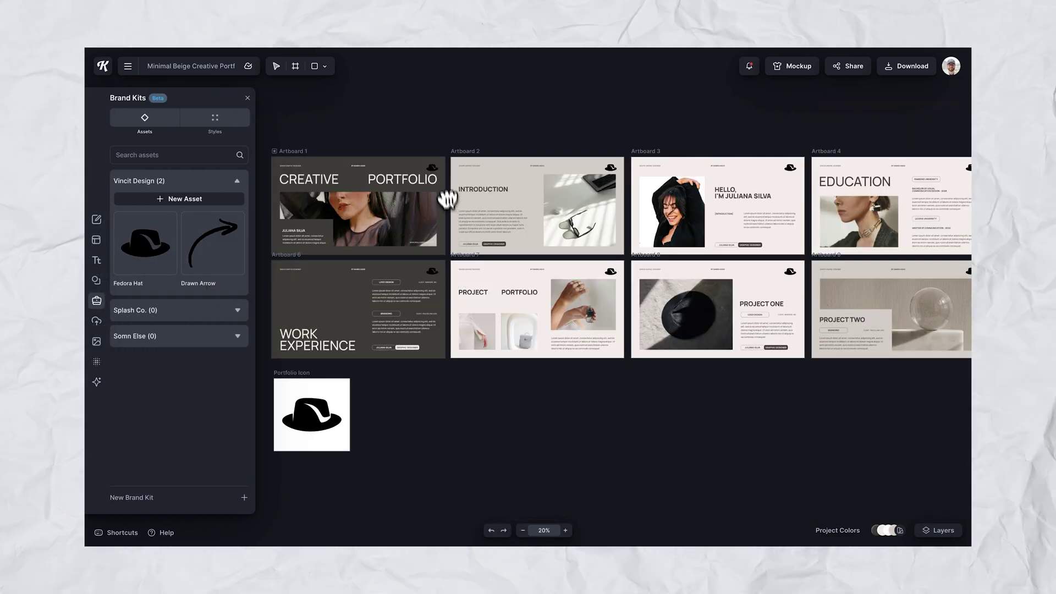
pyautogui.moveTo(437, 171); pyautogui.dragTo(434, 169)
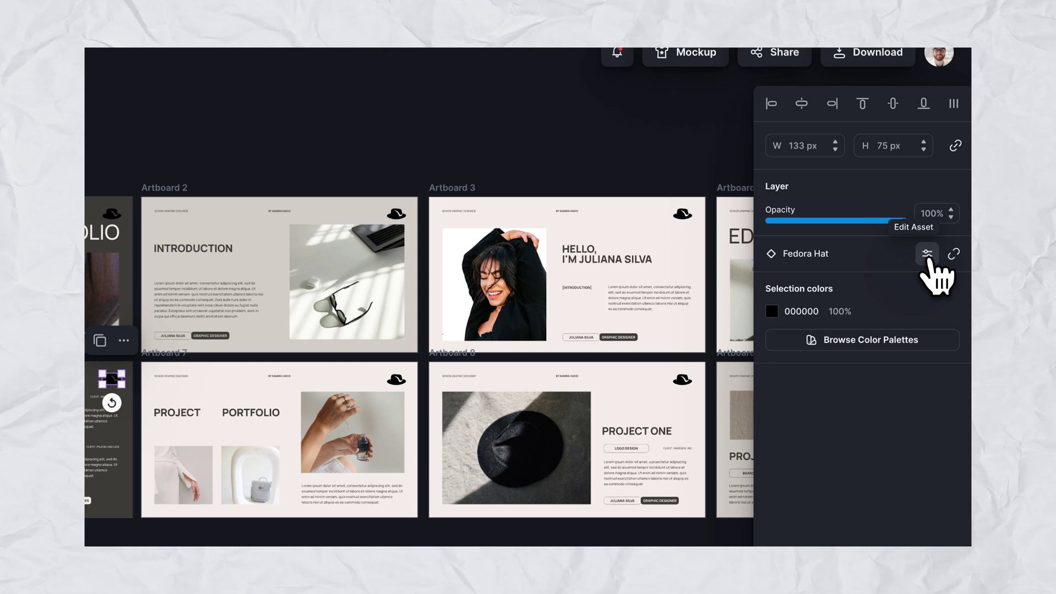
# Recolour the Fedora Hat master asset from black 000000 to cream FCEEC2 and submit the change.
pyautogui.click(928, 259)
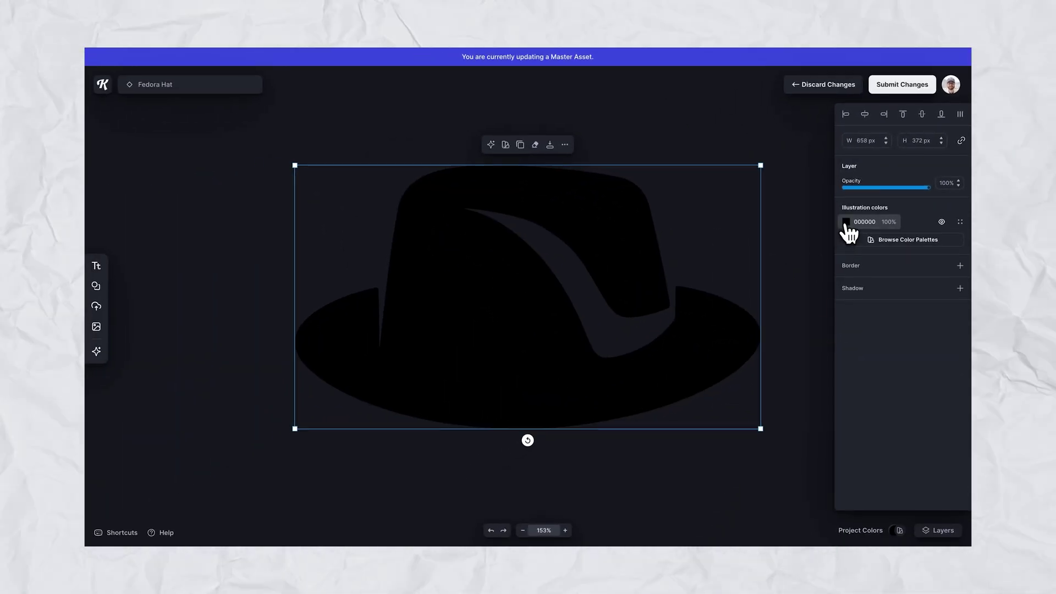
pyautogui.click(847, 222)
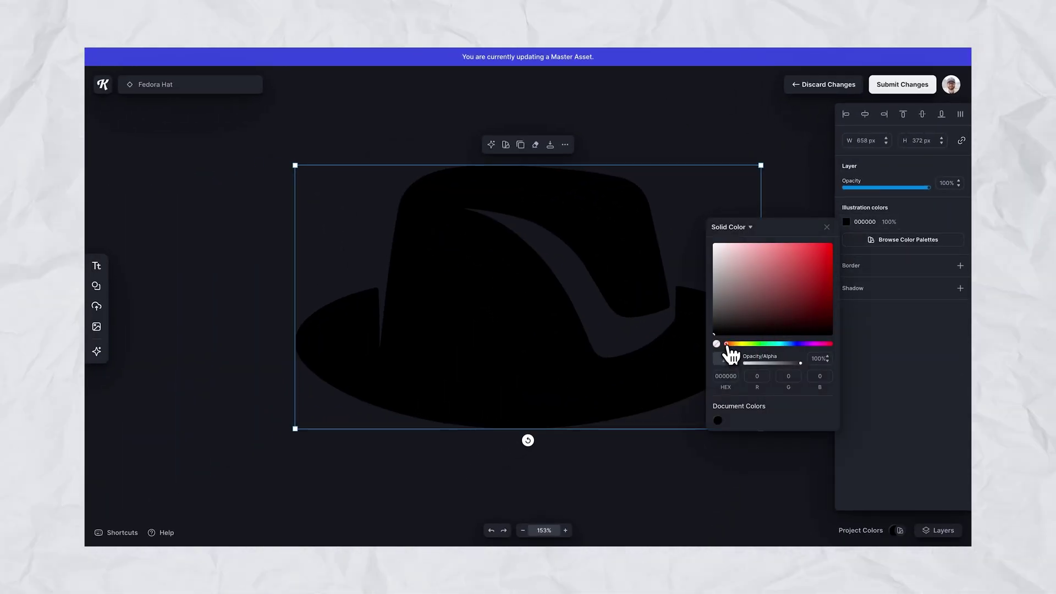
pyautogui.click(724, 246)
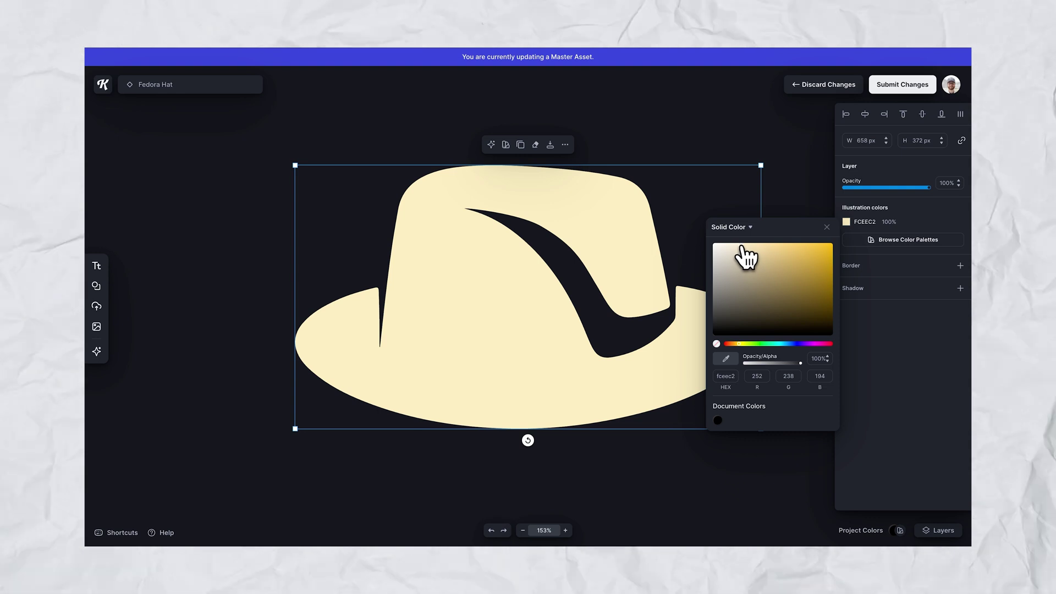
pyautogui.click(827, 226)
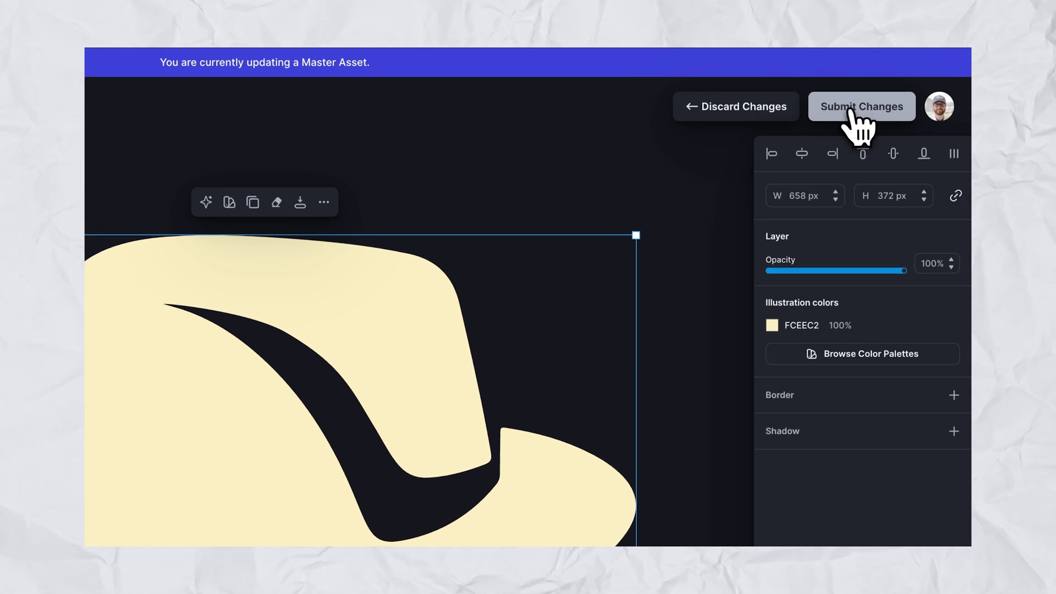
pyautogui.click(847, 110)
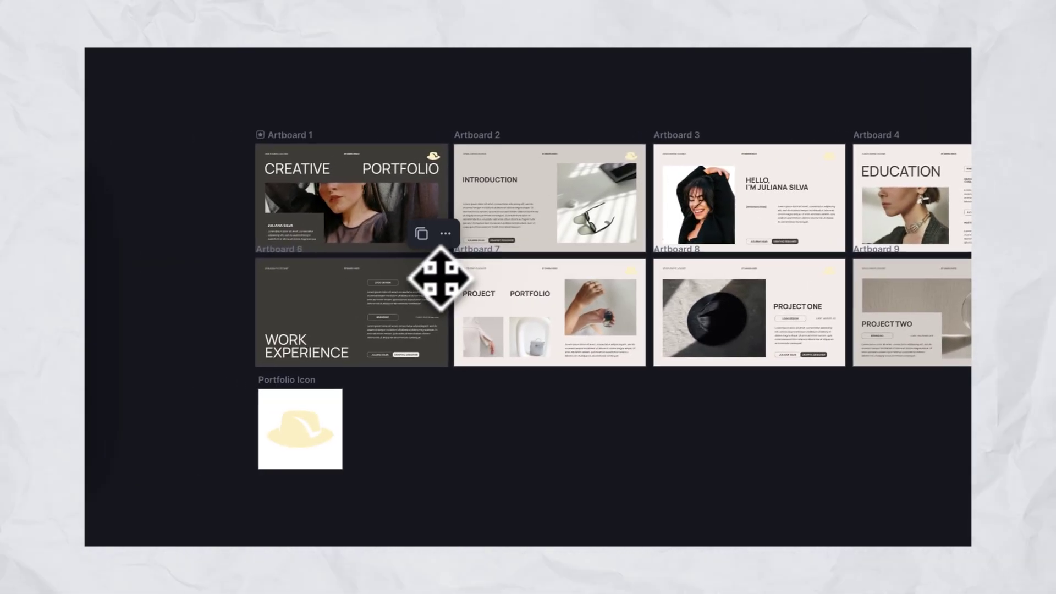
pyautogui.click(318, 444)
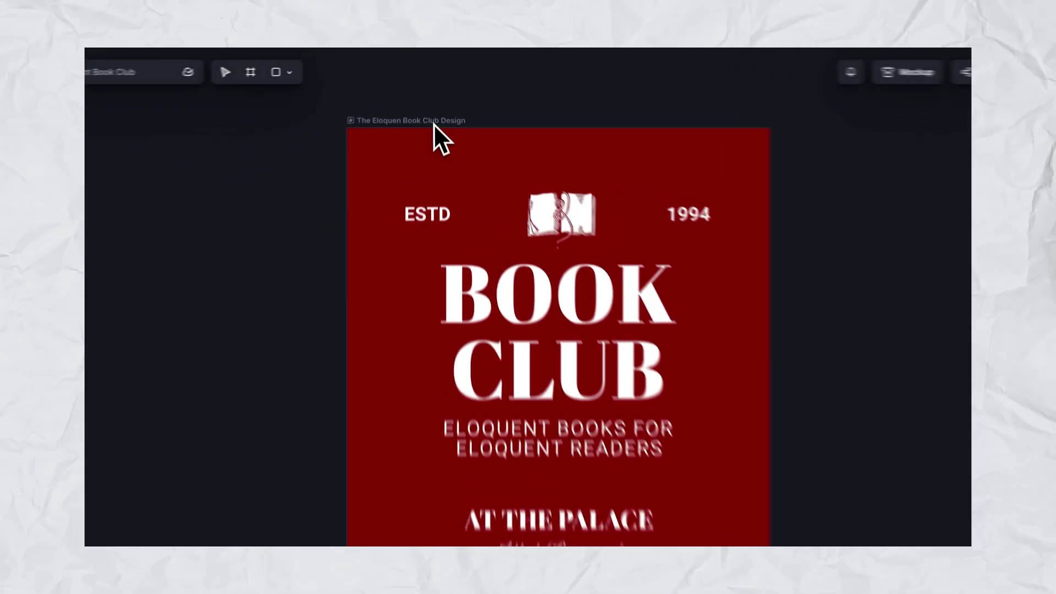
# Add two blank artboards beside the Book Club poster.
pyautogui.click(423, 137)
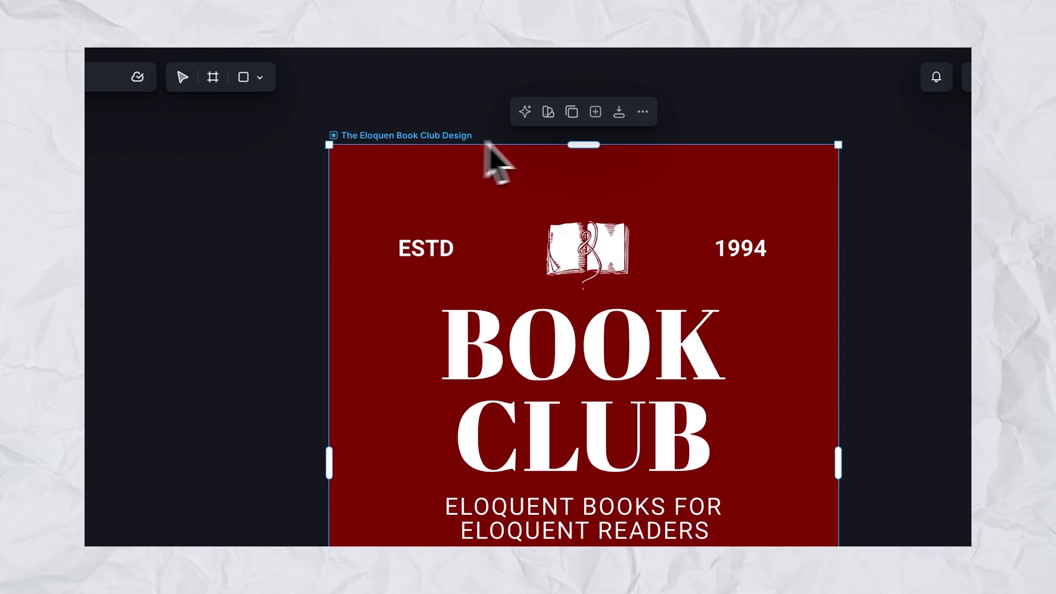
pyautogui.click(596, 112)
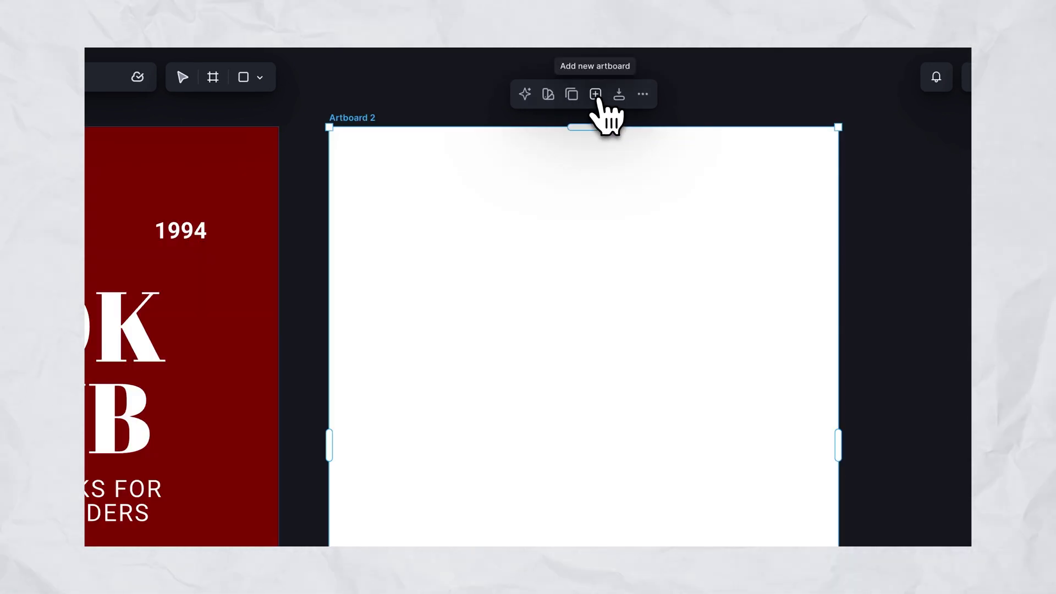
pyautogui.click(595, 96)
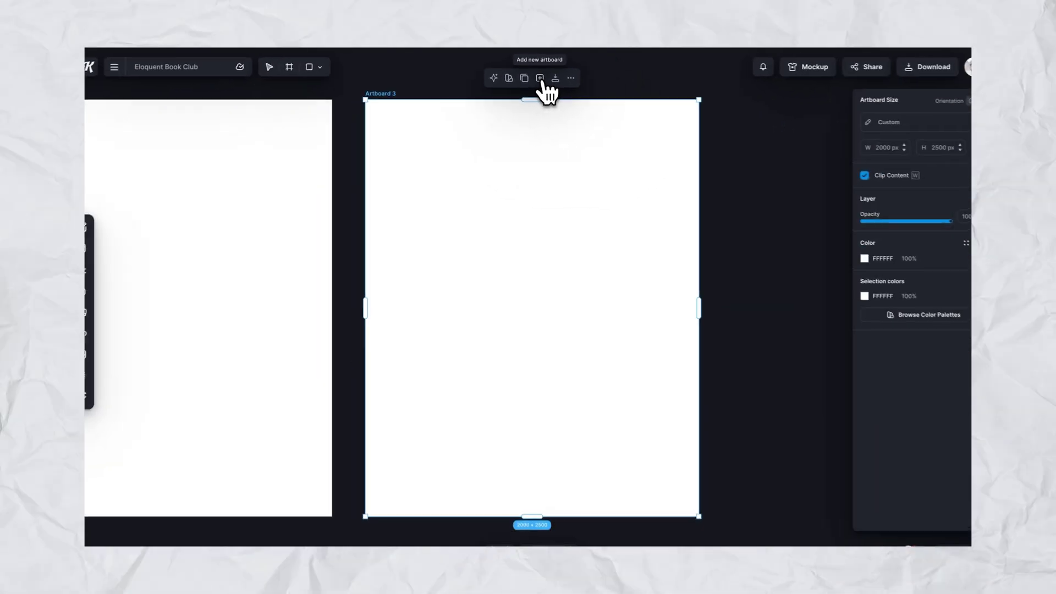
pyautogui.scroll(-6, 569, 198)
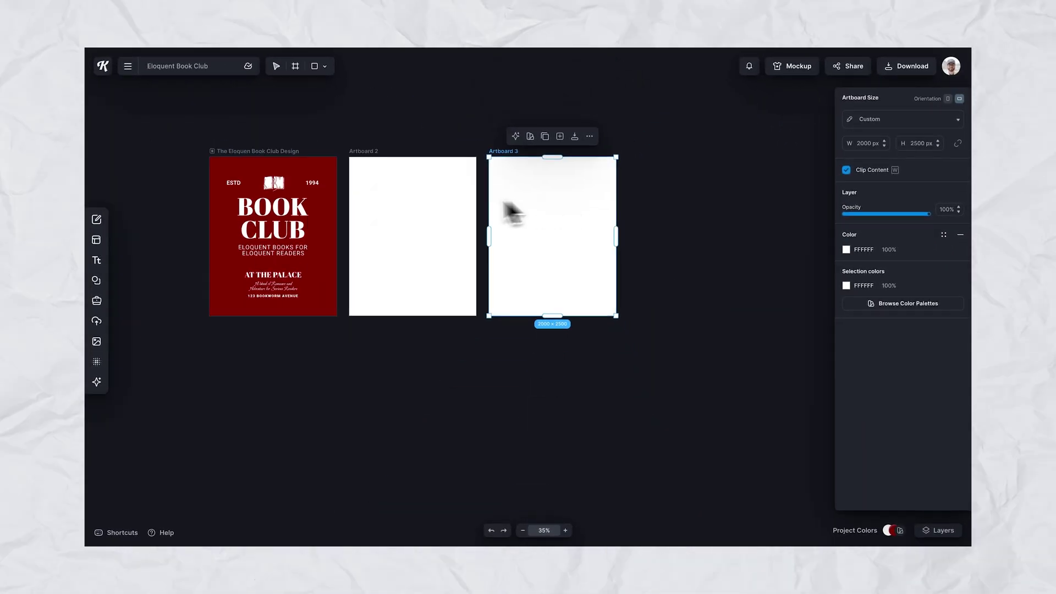
# Draw a custom 1411 × 1527 artboard and move it below Artboard 2.
pyautogui.click(319, 77)
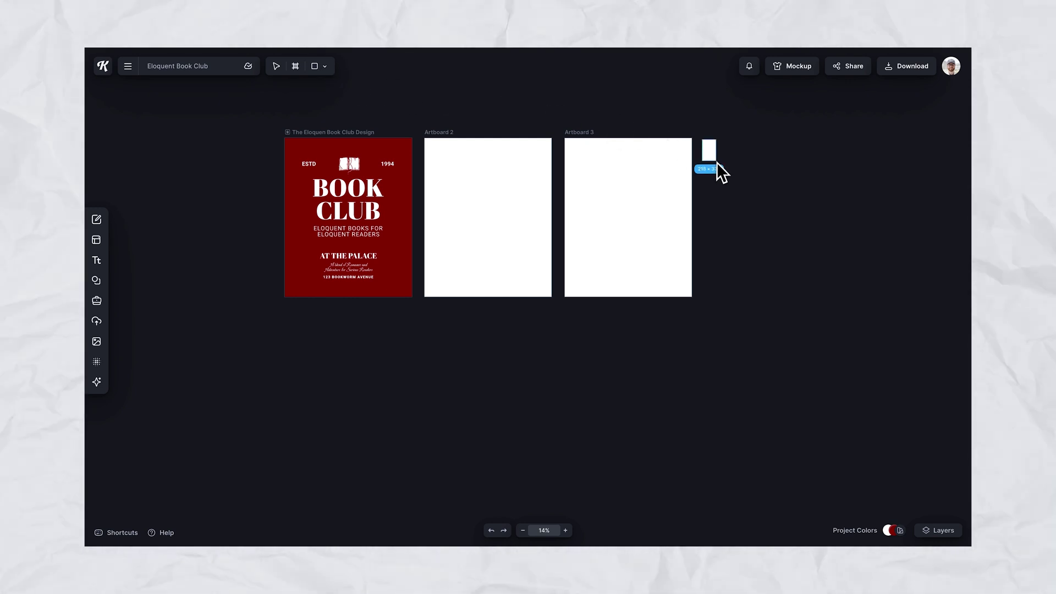
pyautogui.moveTo(830, 292); pyautogui.dragTo(792, 237)
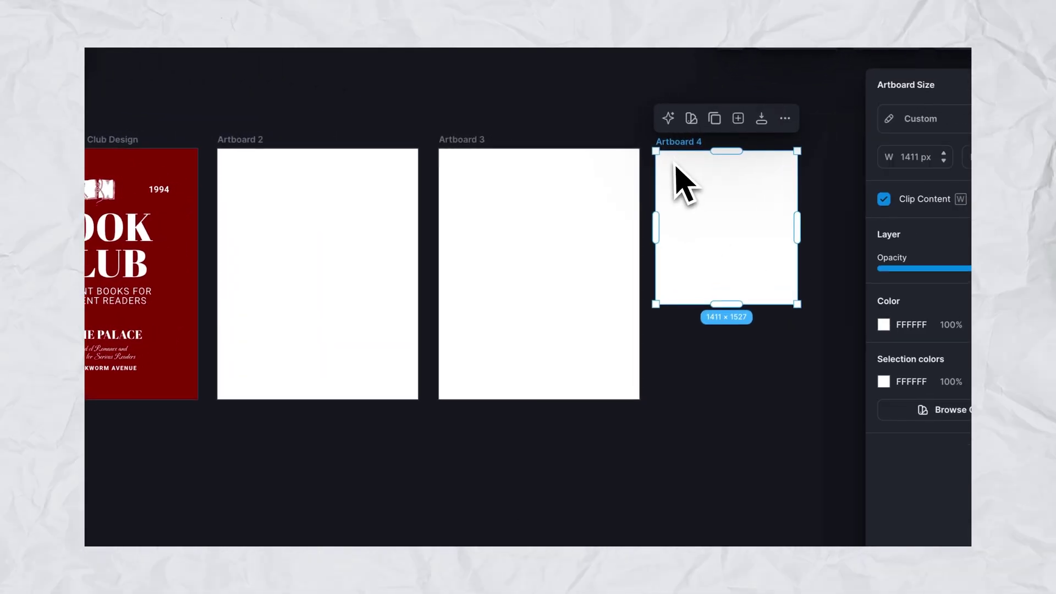
pyautogui.moveTo(678, 160); pyautogui.dragTo(242, 421)
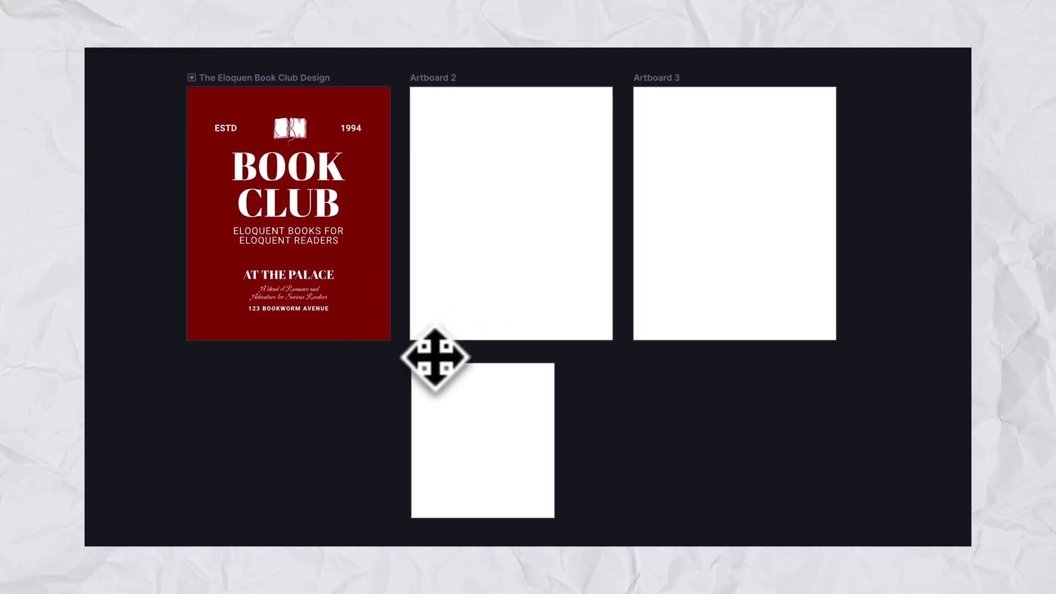
pyautogui.moveTo(435, 358); pyautogui.dragTo(432, 356)
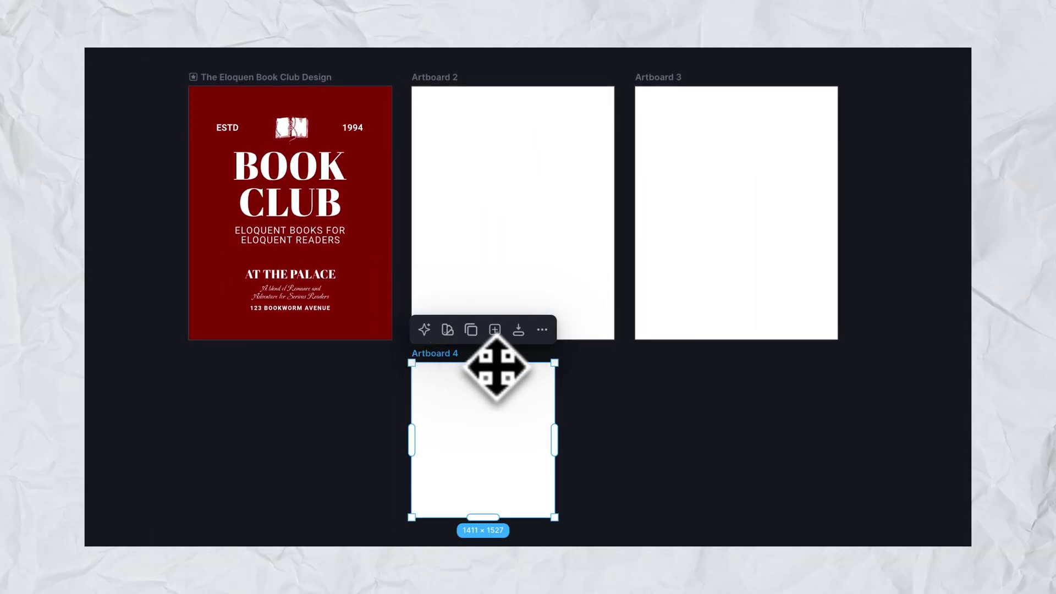
# Add two more artboards next to Artboard 4.
pyautogui.scroll(3, 496, 367)
pyautogui.click(486, 329)
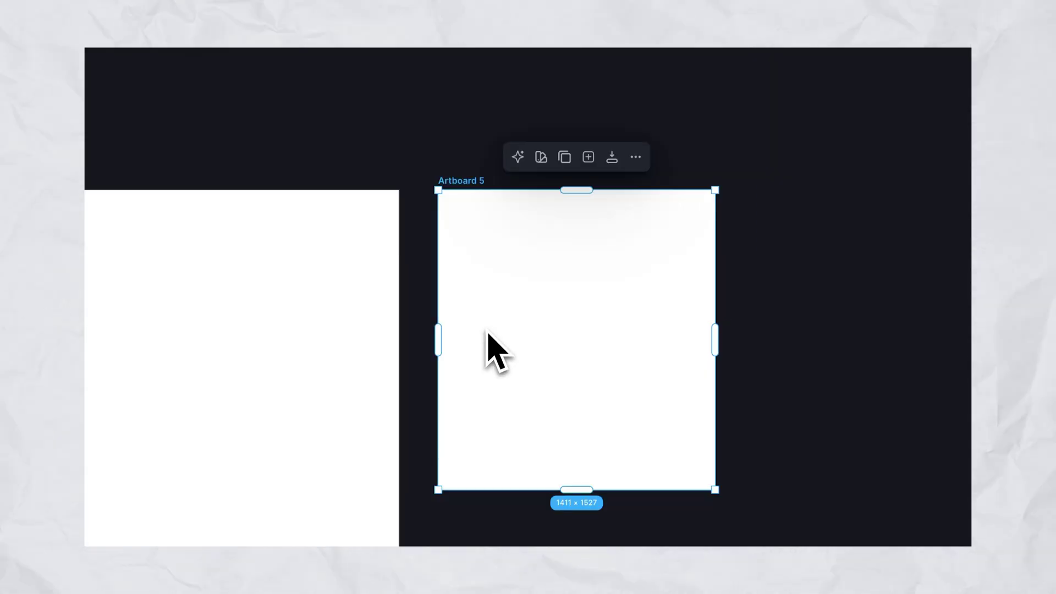
pyautogui.click(588, 158)
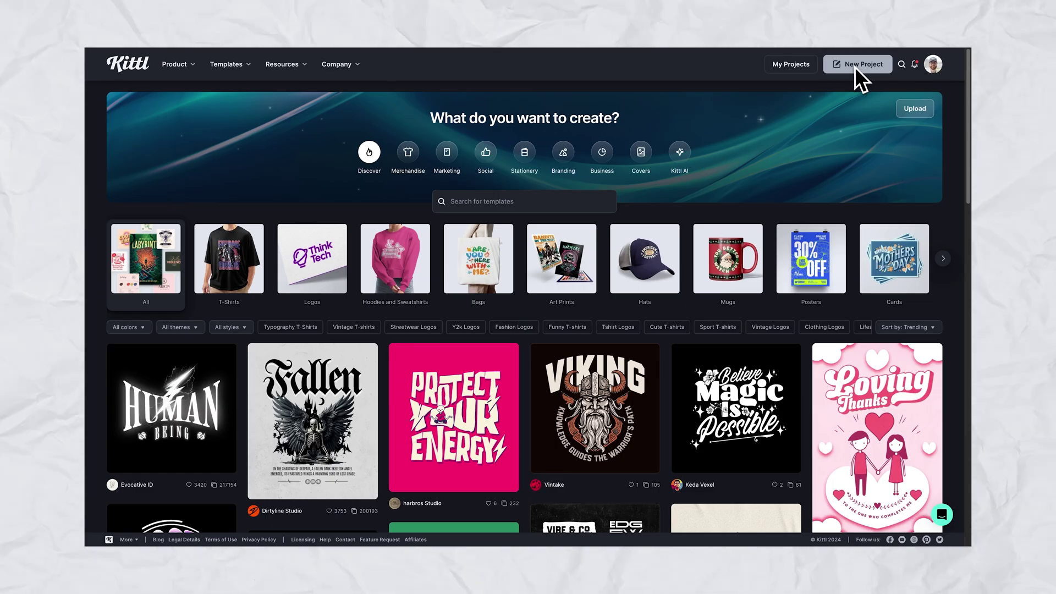
# Start a new project and bring up the Social artboard size presets.
pyautogui.click(856, 68)
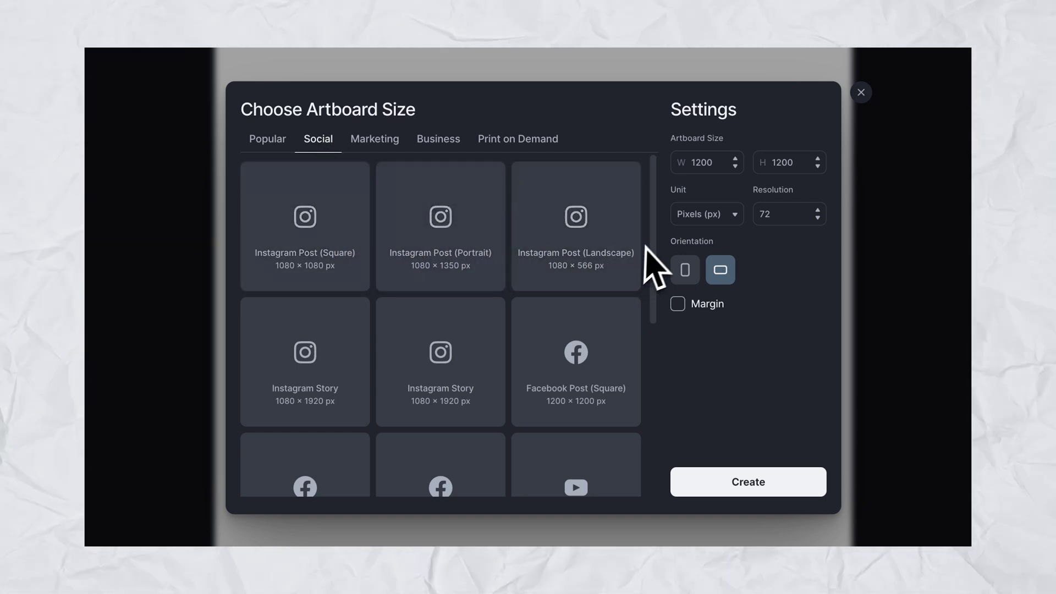
# Create a 1080 × 1080 artboard from the Instagram Post (Square) preset.
pyautogui.moveTo(655, 231); pyautogui.dragTo(652, 412)
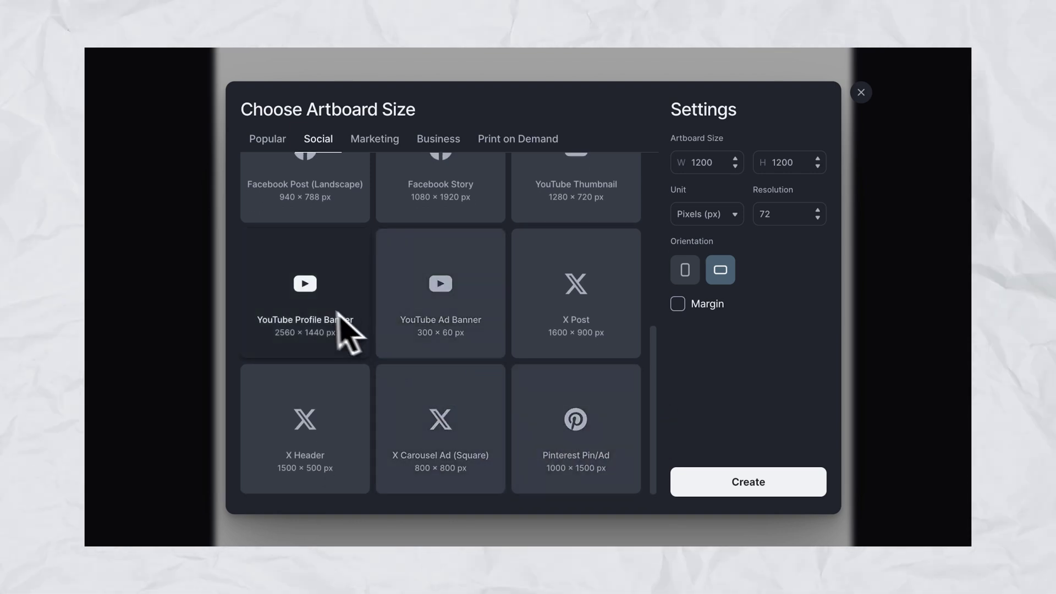
pyautogui.scroll(10, 471, 318)
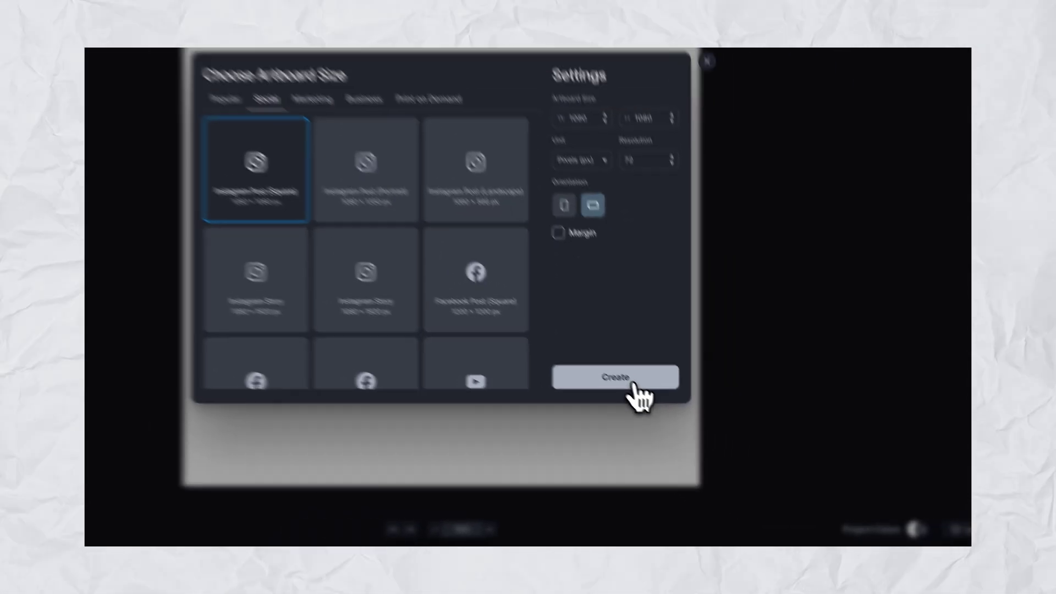
pyautogui.click(636, 386)
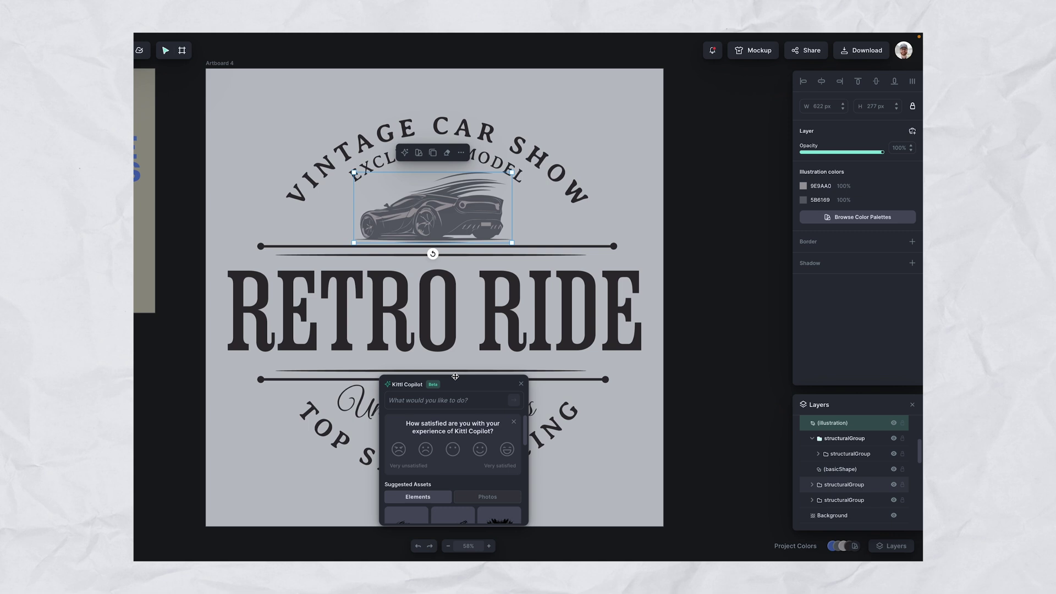
# Use Copilot suggestions to swap in a hot-rod illustration and change RETRO RIDE to CLASSIC CRUISE.
pyautogui.moveTo(455, 376); pyautogui.dragTo(645, 129)
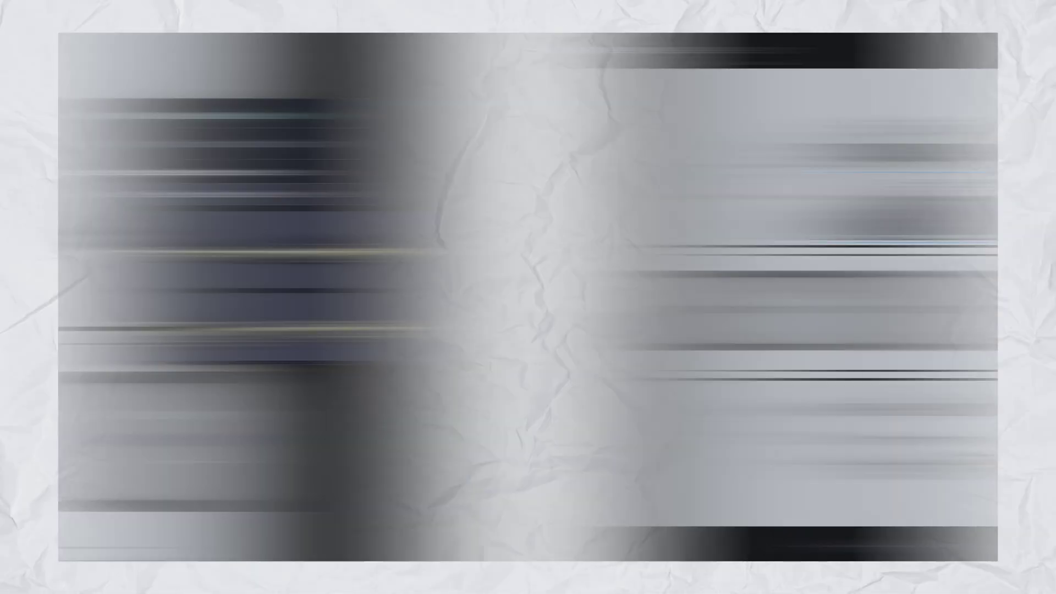
pyautogui.scroll(-5, 686, 234)
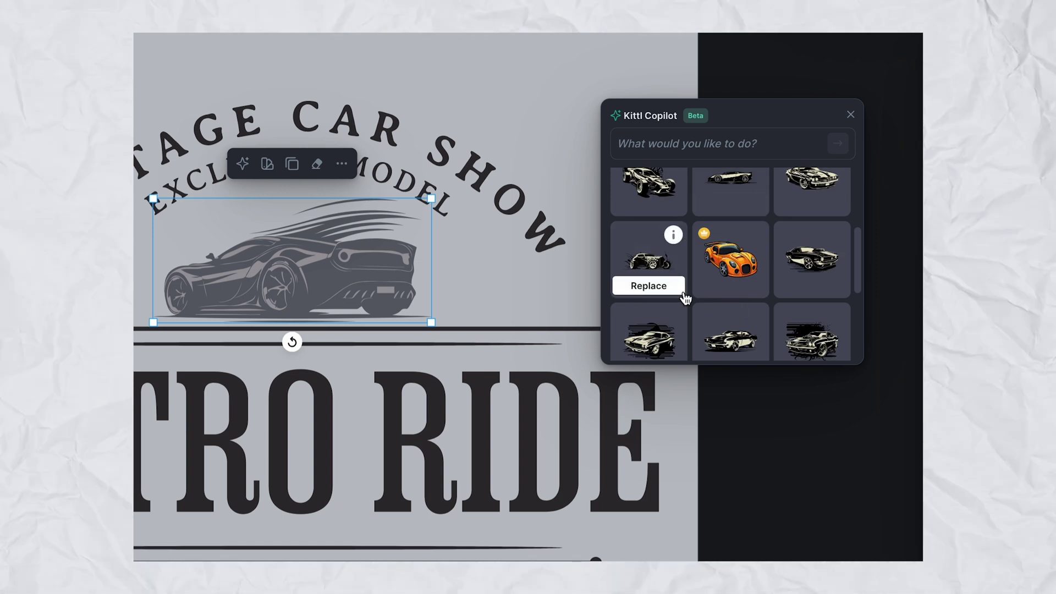
pyautogui.scroll(-1, 715, 286)
pyautogui.click(648, 267)
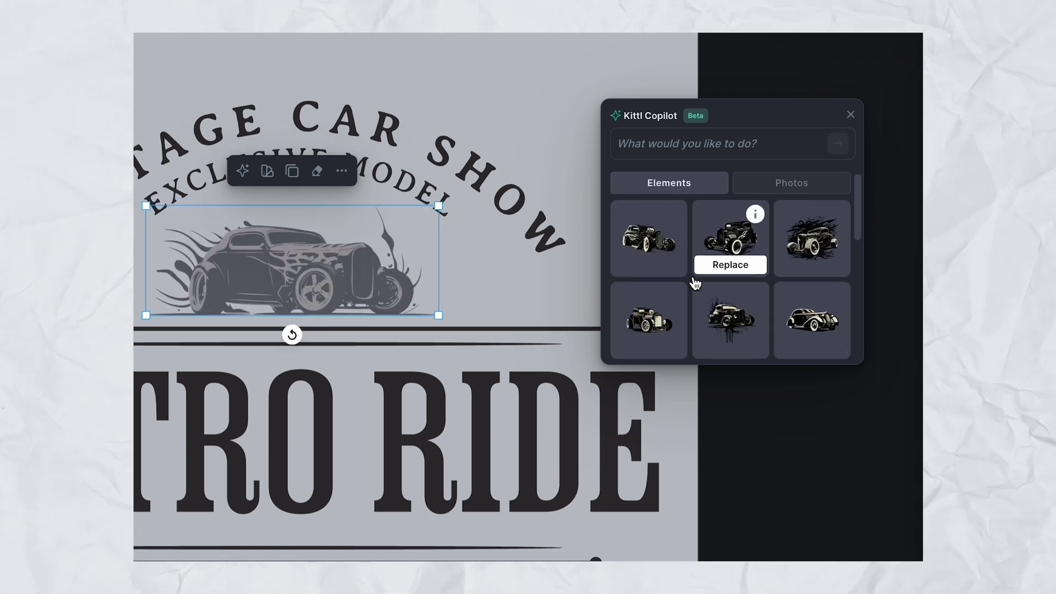
pyautogui.scroll(-5, 695, 281)
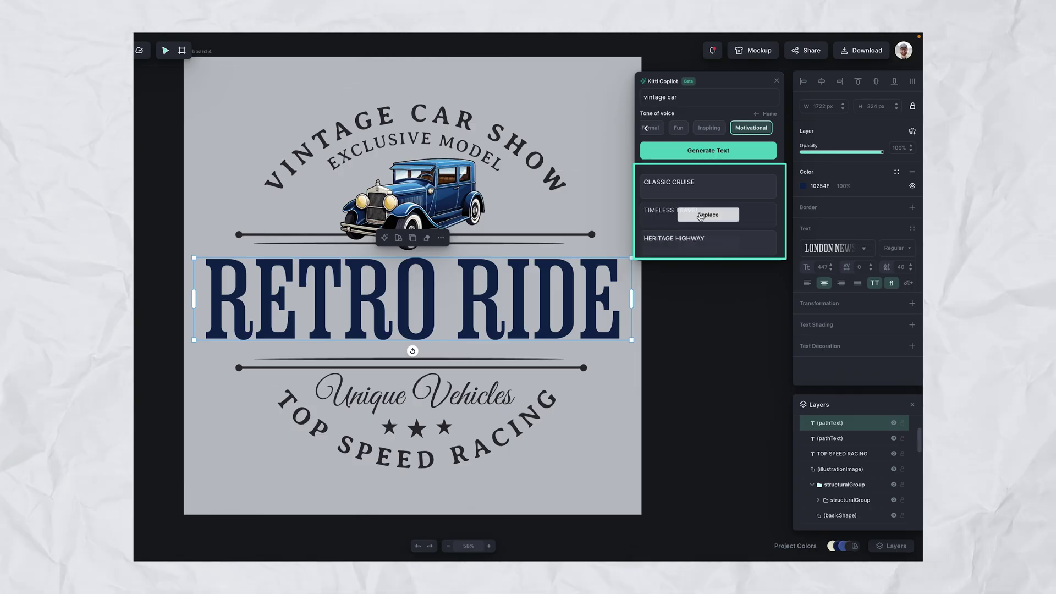
pyautogui.click(708, 186)
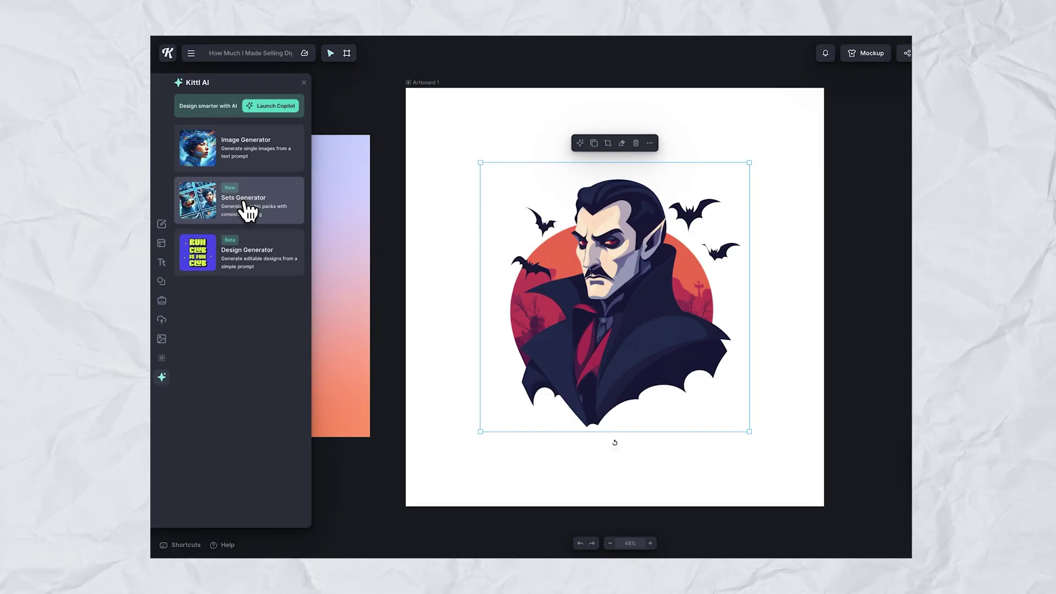
# Open the AI Sets Generator with the Vector Art style selected.
pyautogui.click(246, 208)
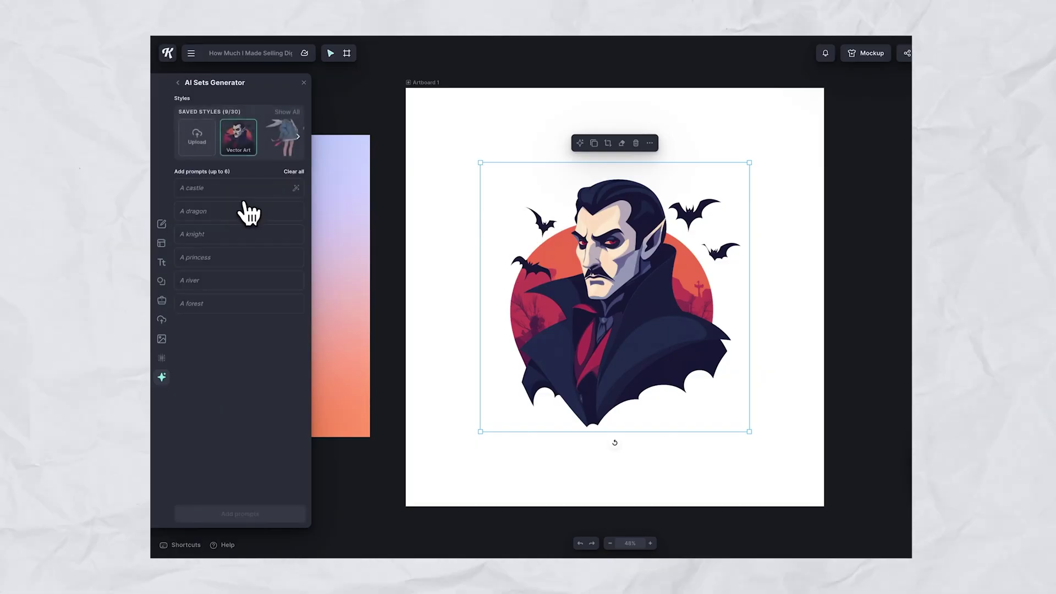
pyautogui.click(239, 144)
pyautogui.click(243, 135)
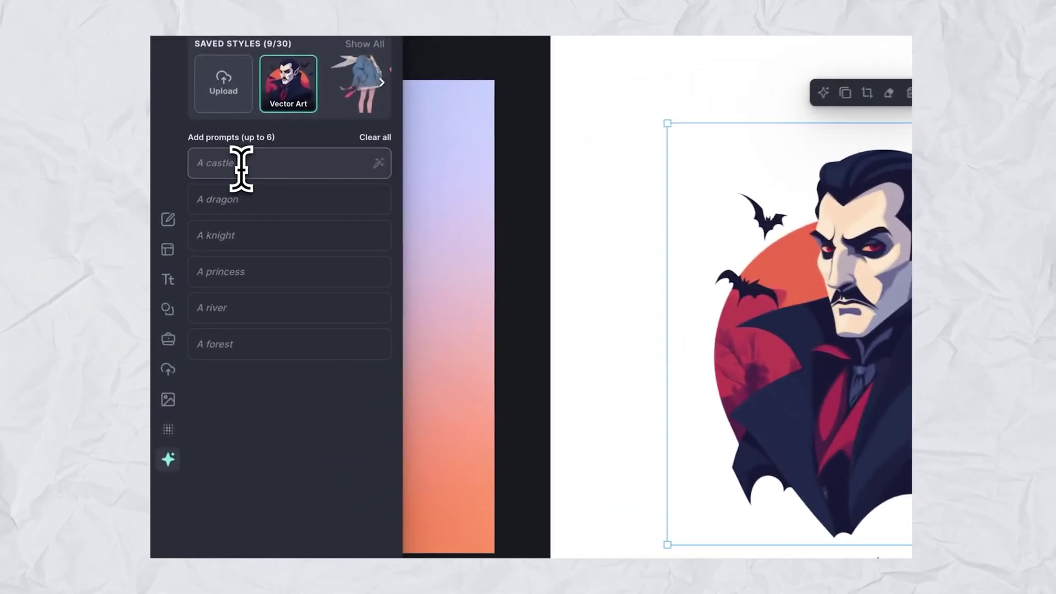
# Generate a set from six prompts: a pumpkin, a warewolf, a mummy, a witch, a ghost, a skeleton.
pyautogui.write('a pumpkin')
pyautogui.press('Tab')
pyautogui.write('a warewolf')
pyautogui.press('Tab')
pyautogui.write('a mummy')
pyautogui.press('Tab')
pyautogui.write('a witch')
pyautogui.press('Tab')
pyautogui.write('a ghost')
pyautogui.press('Tab')
pyautogui.write('a skeleton')
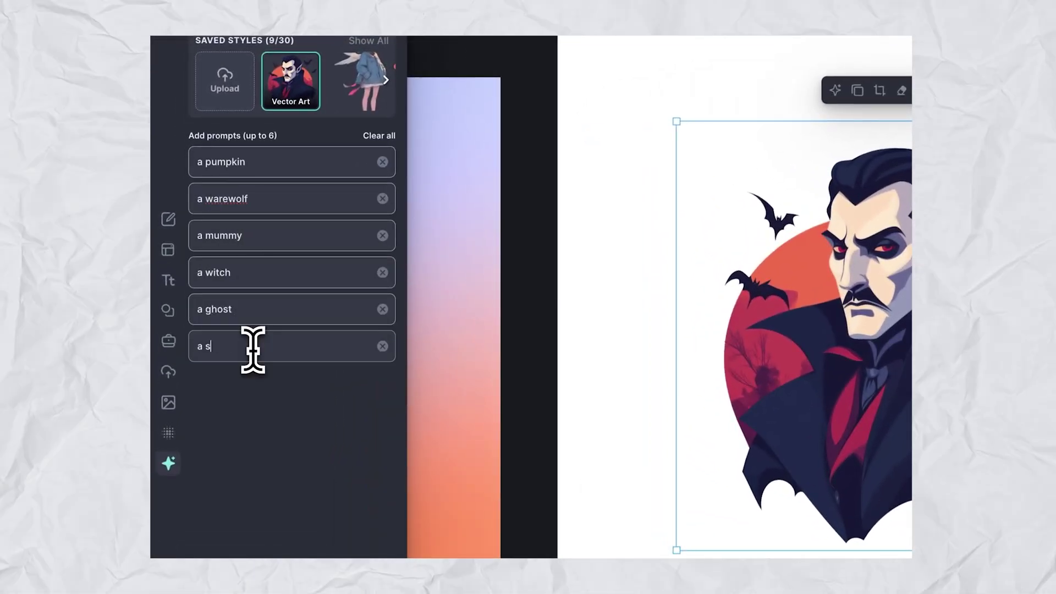
pyautogui.click(293, 593)
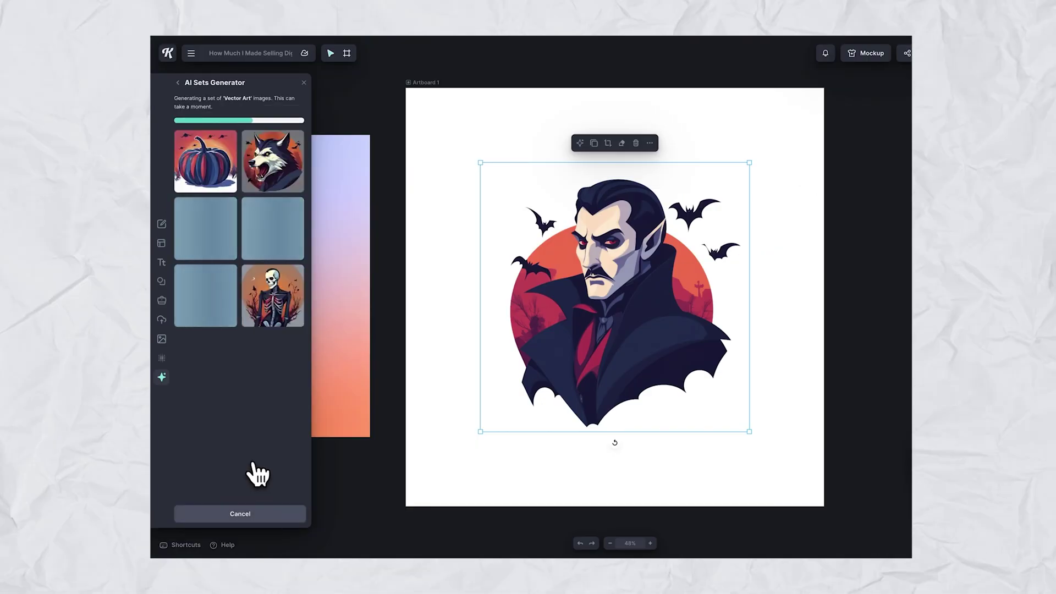